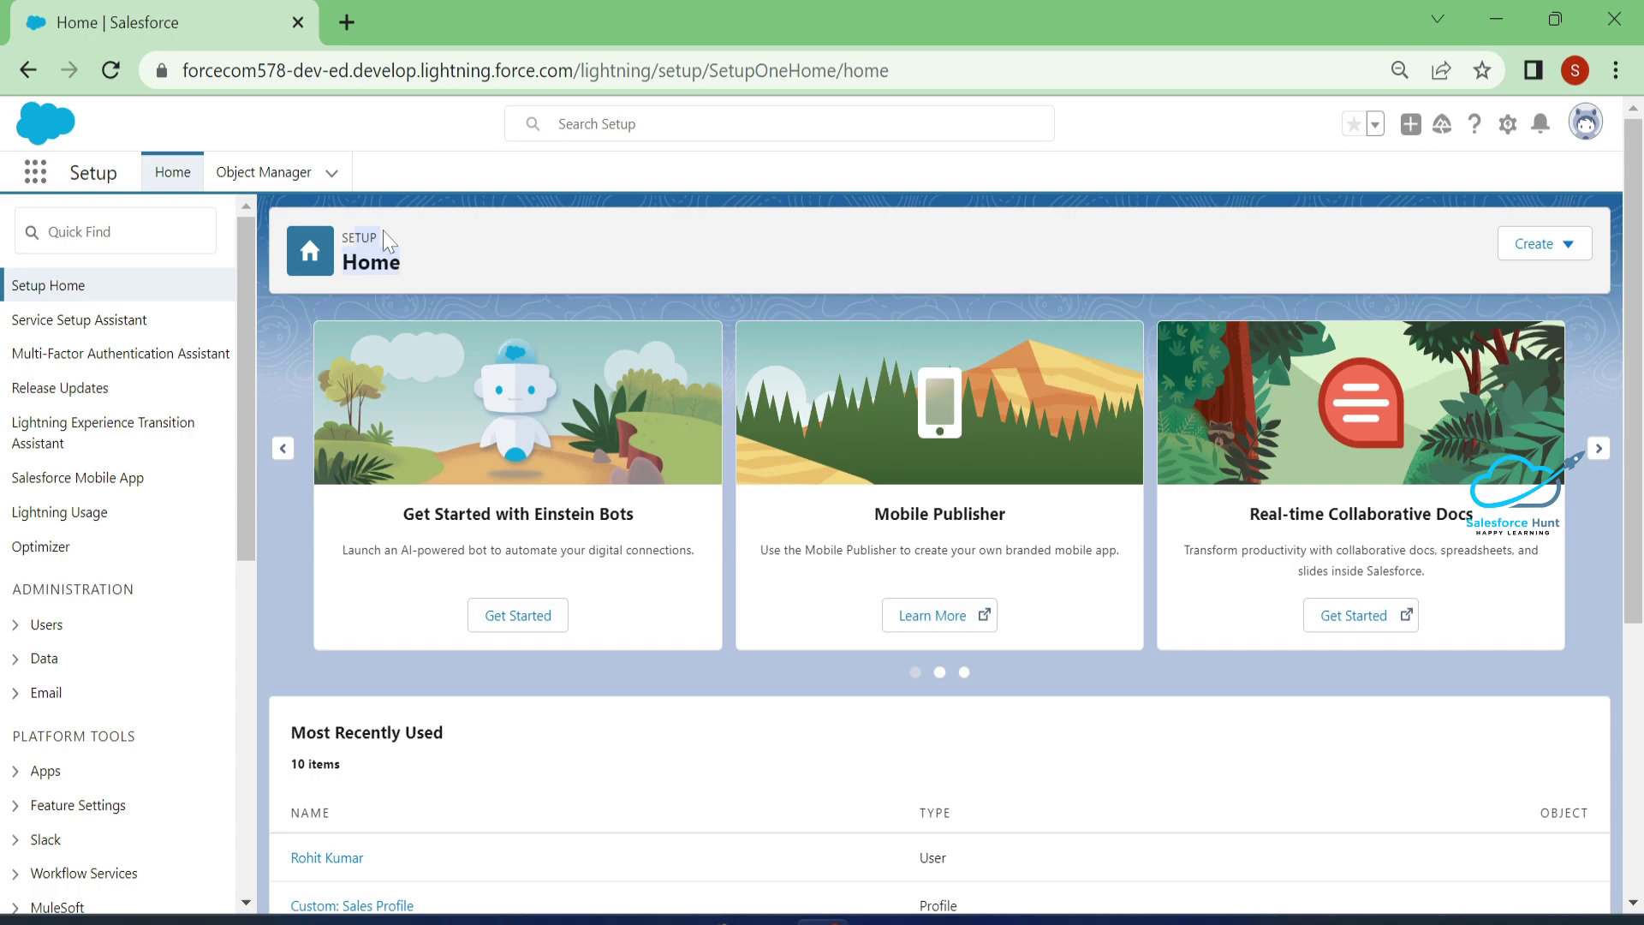
# Step: Log out of Salesforce through the profile menu while on Setup Home
pyautogui.moveTo(342, 237); pyautogui.dragTo(606, 250)
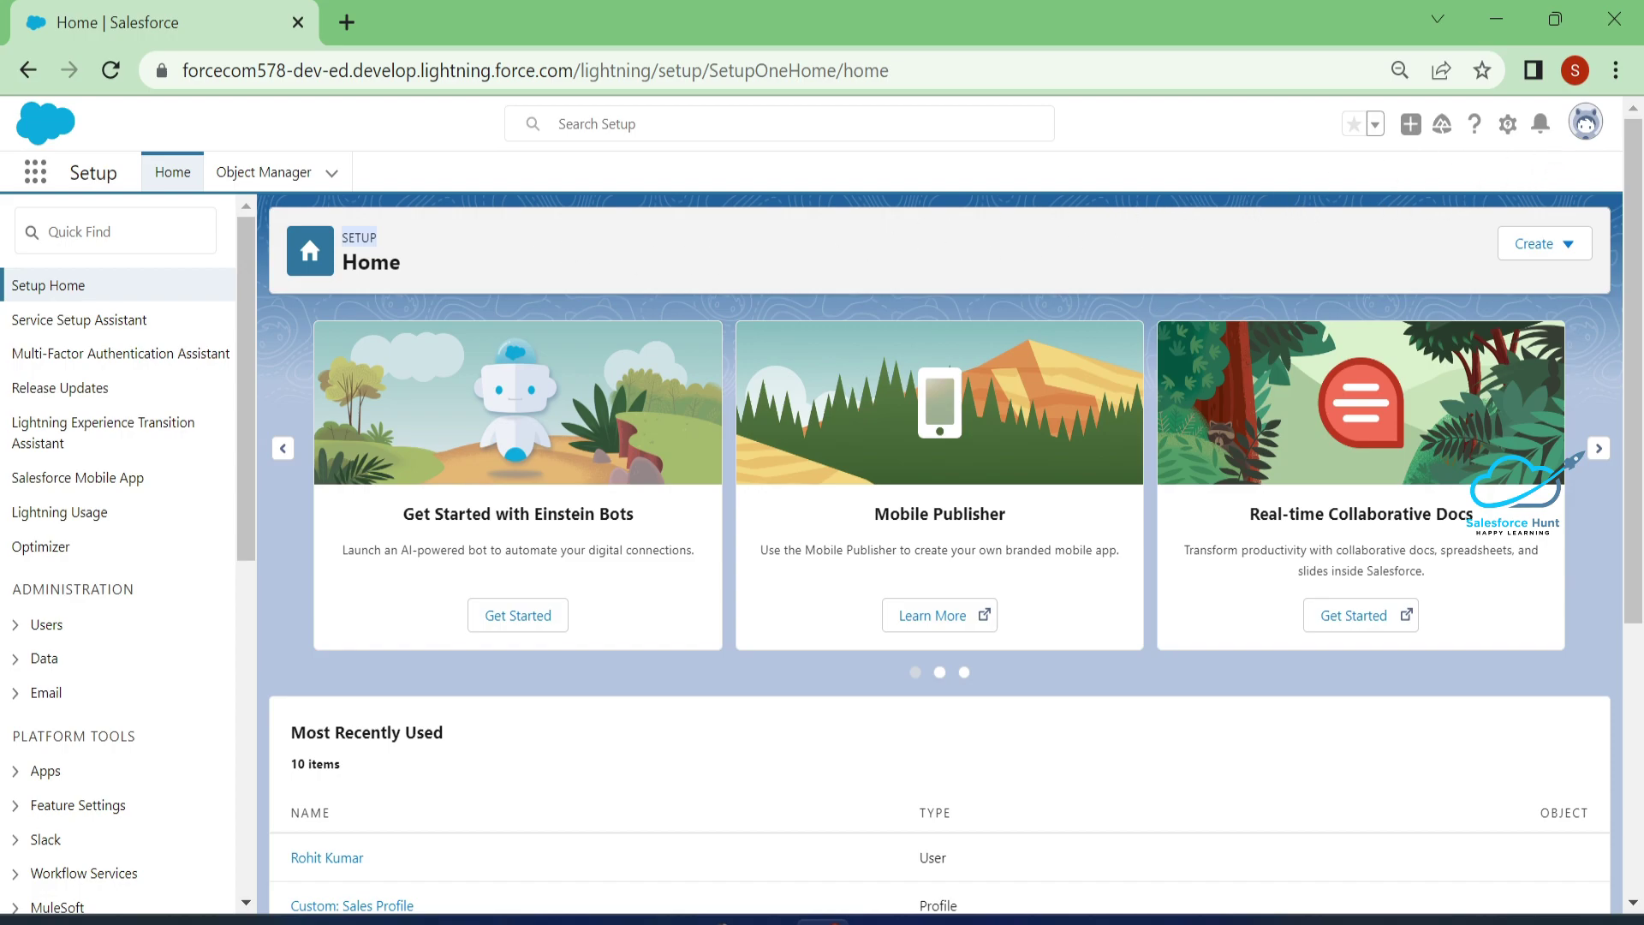
pyautogui.click(1586, 122)
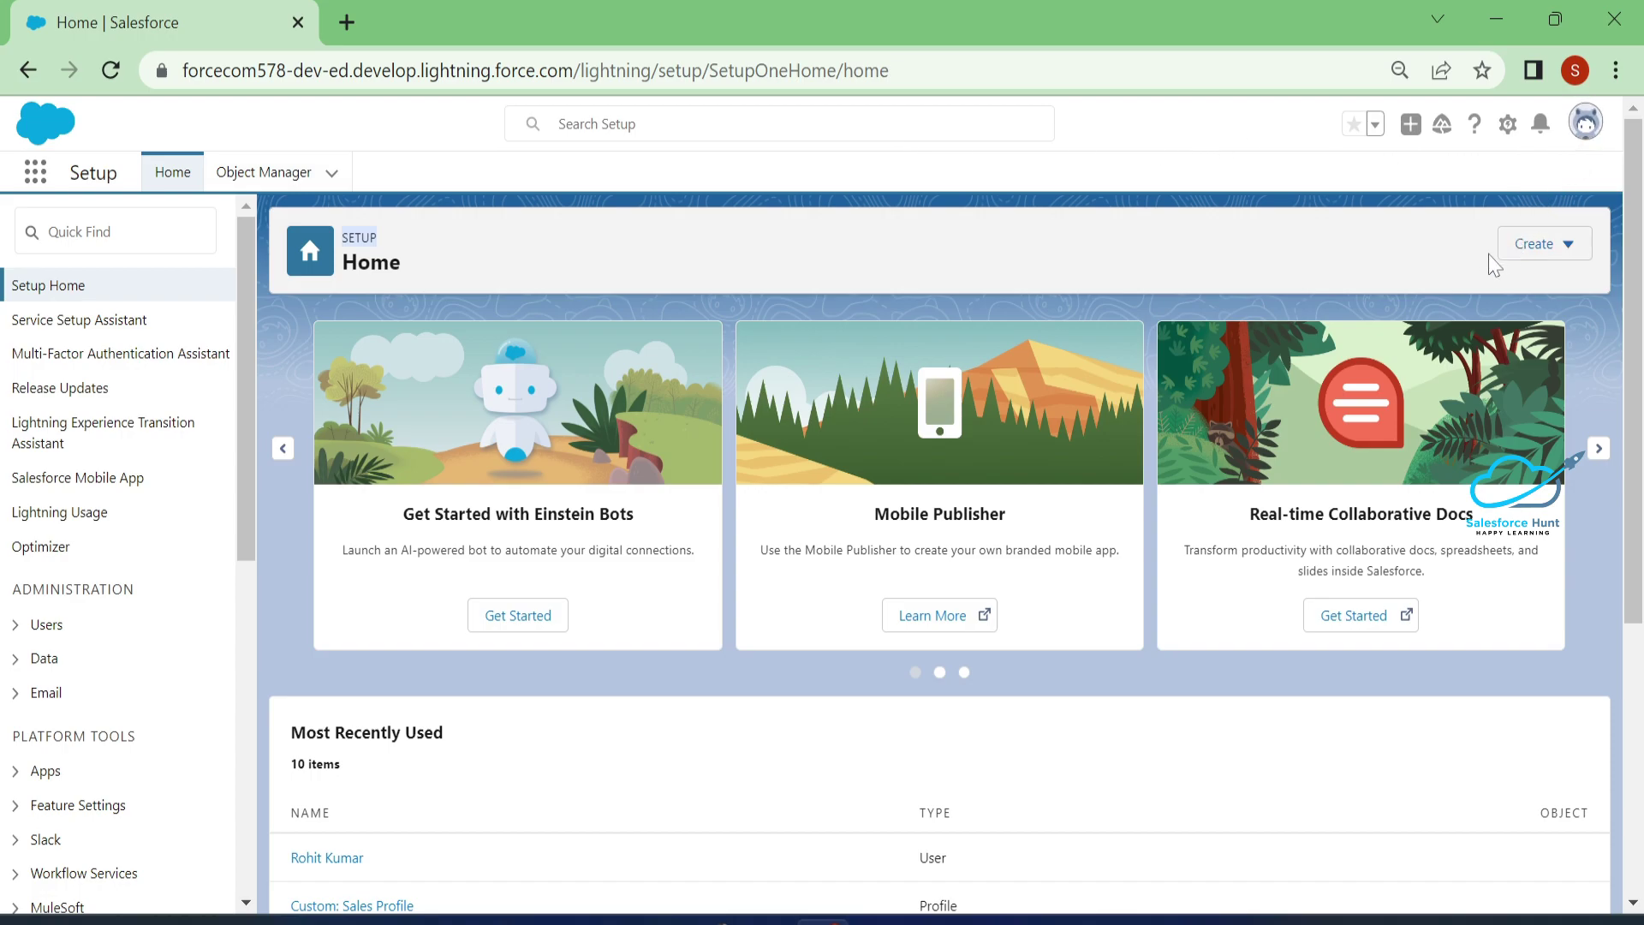
pyautogui.click(1405, 239)
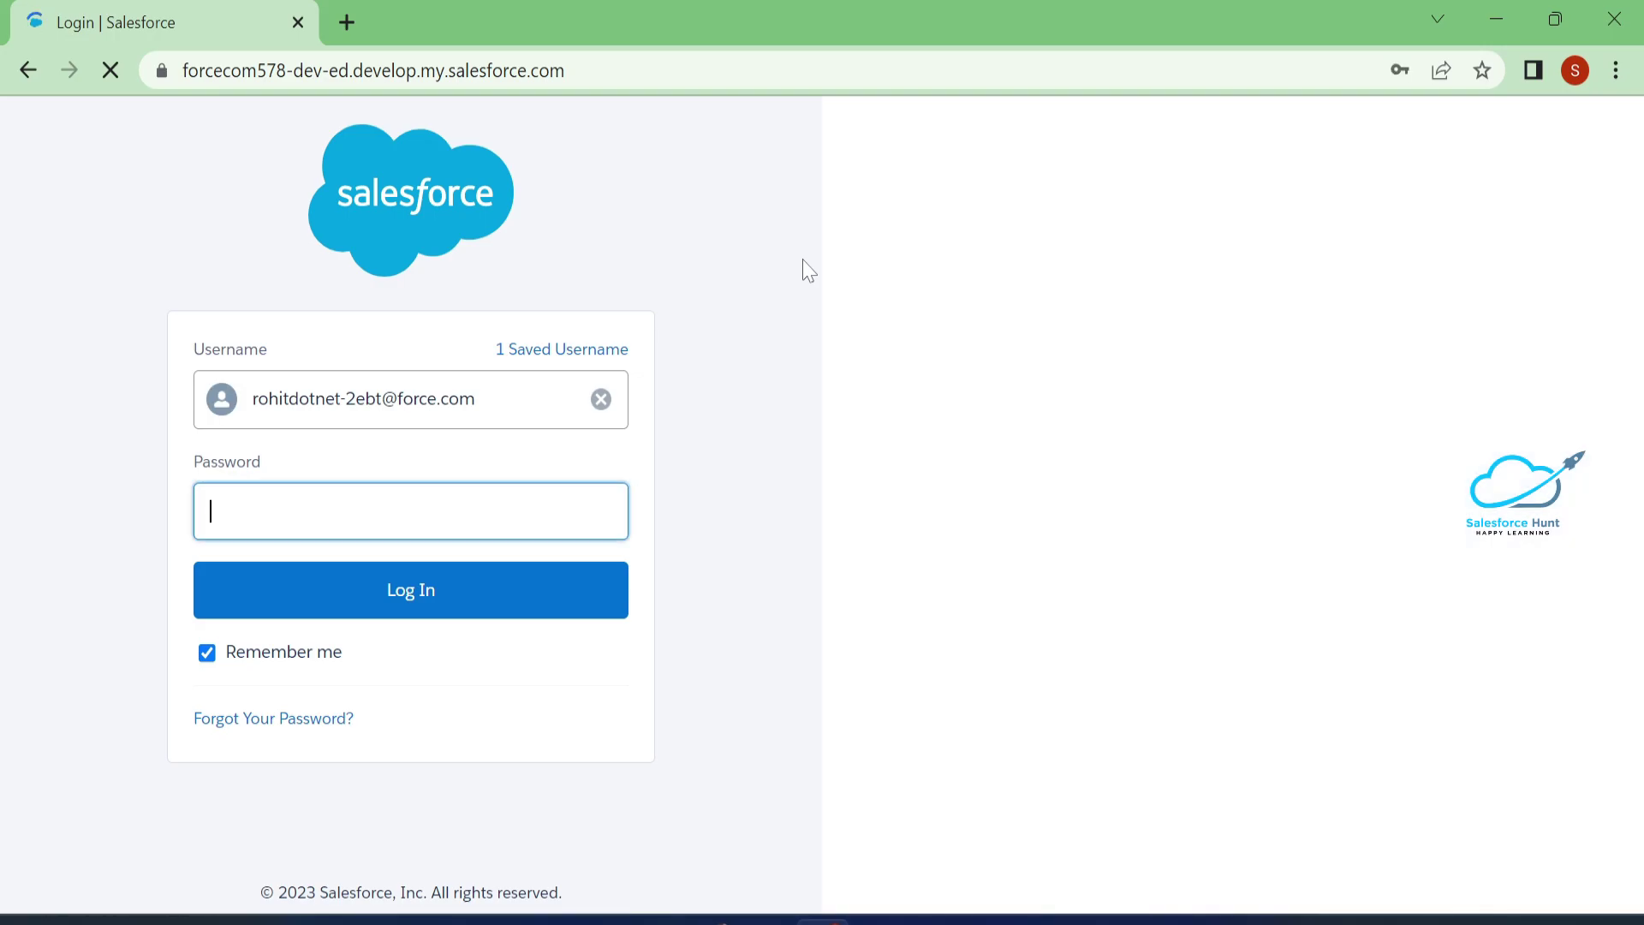
# Step: Log back in with the saved username and reload to confirm Setup Home loads
pyautogui.click(428, 591)
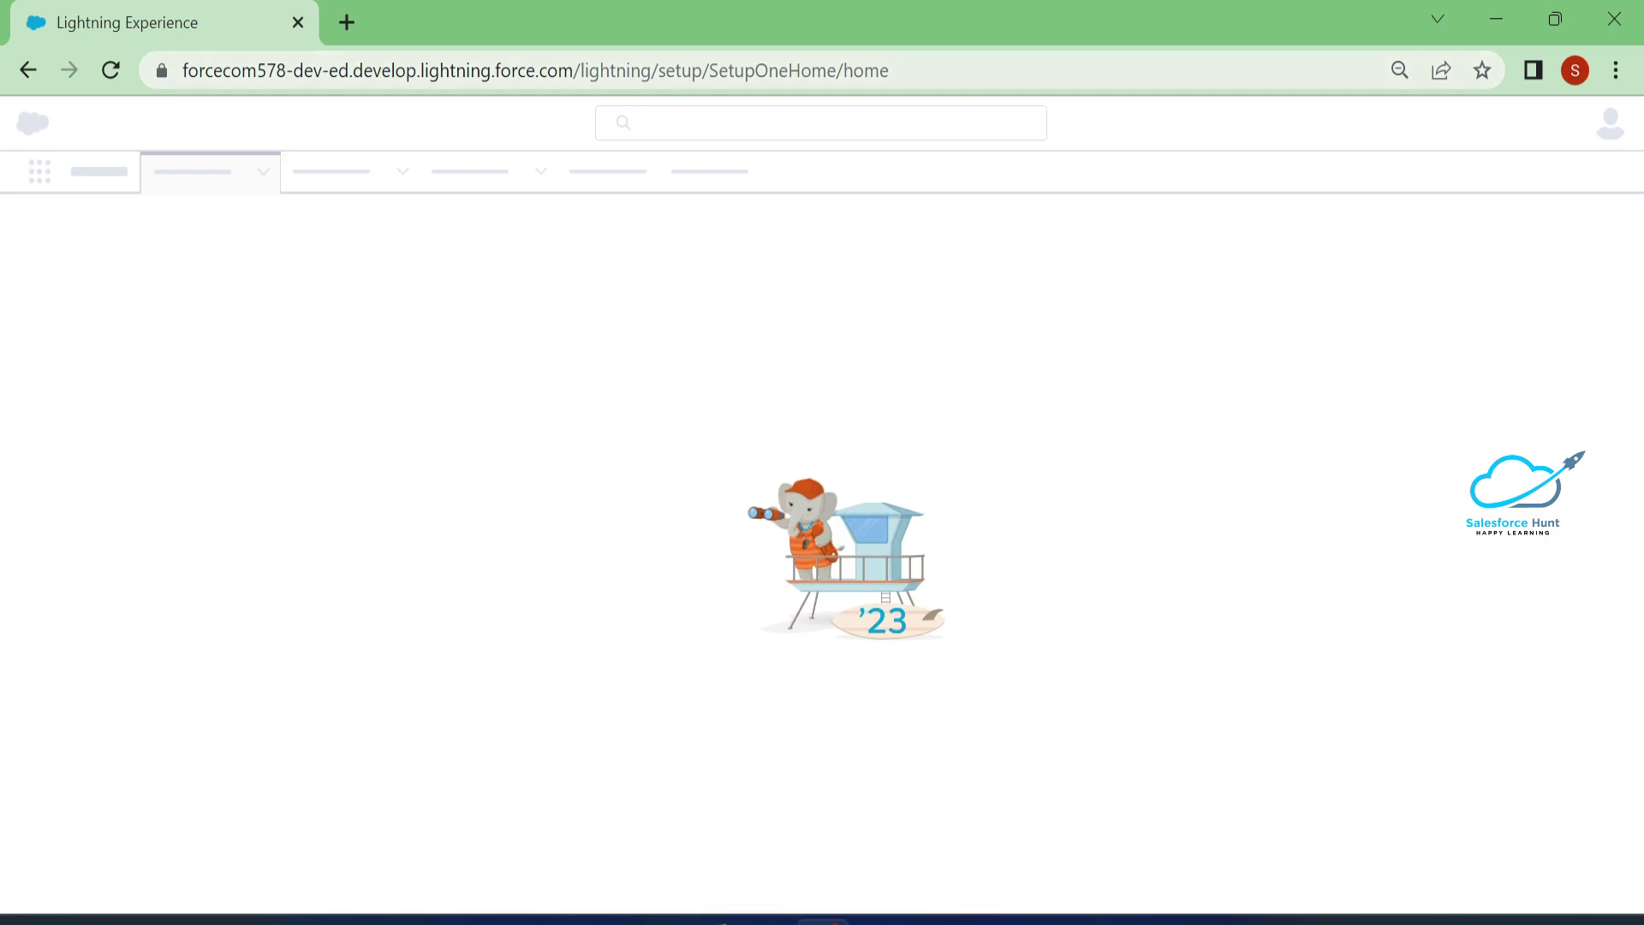
pyautogui.hotkey('ctrl', 'l')
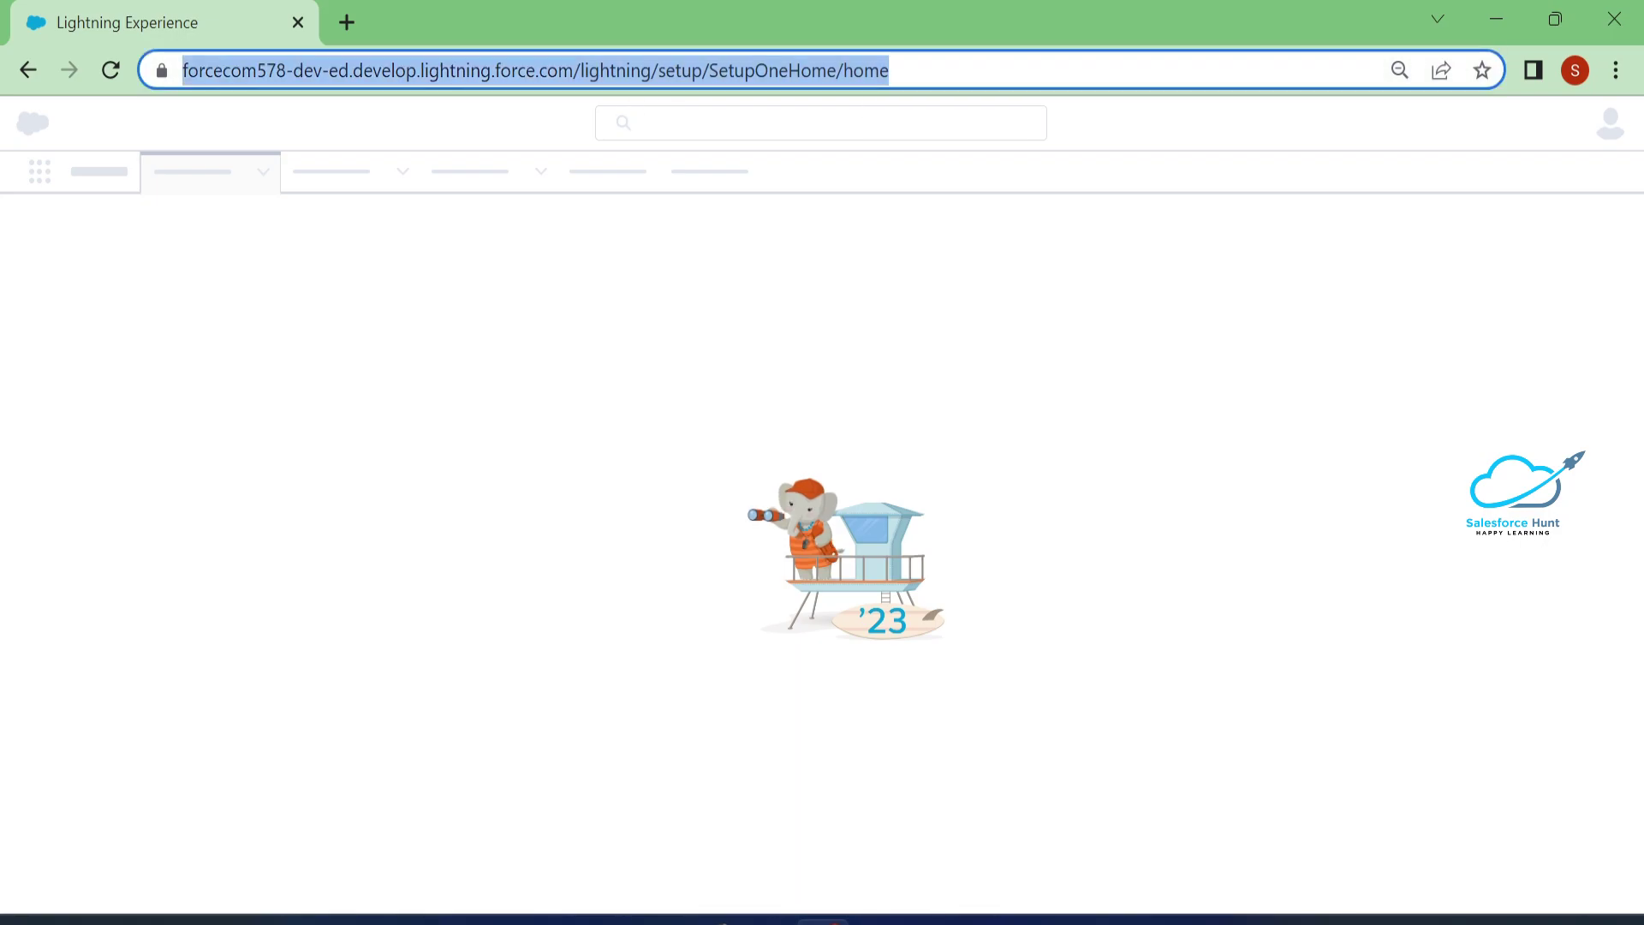
pyautogui.press('Return')
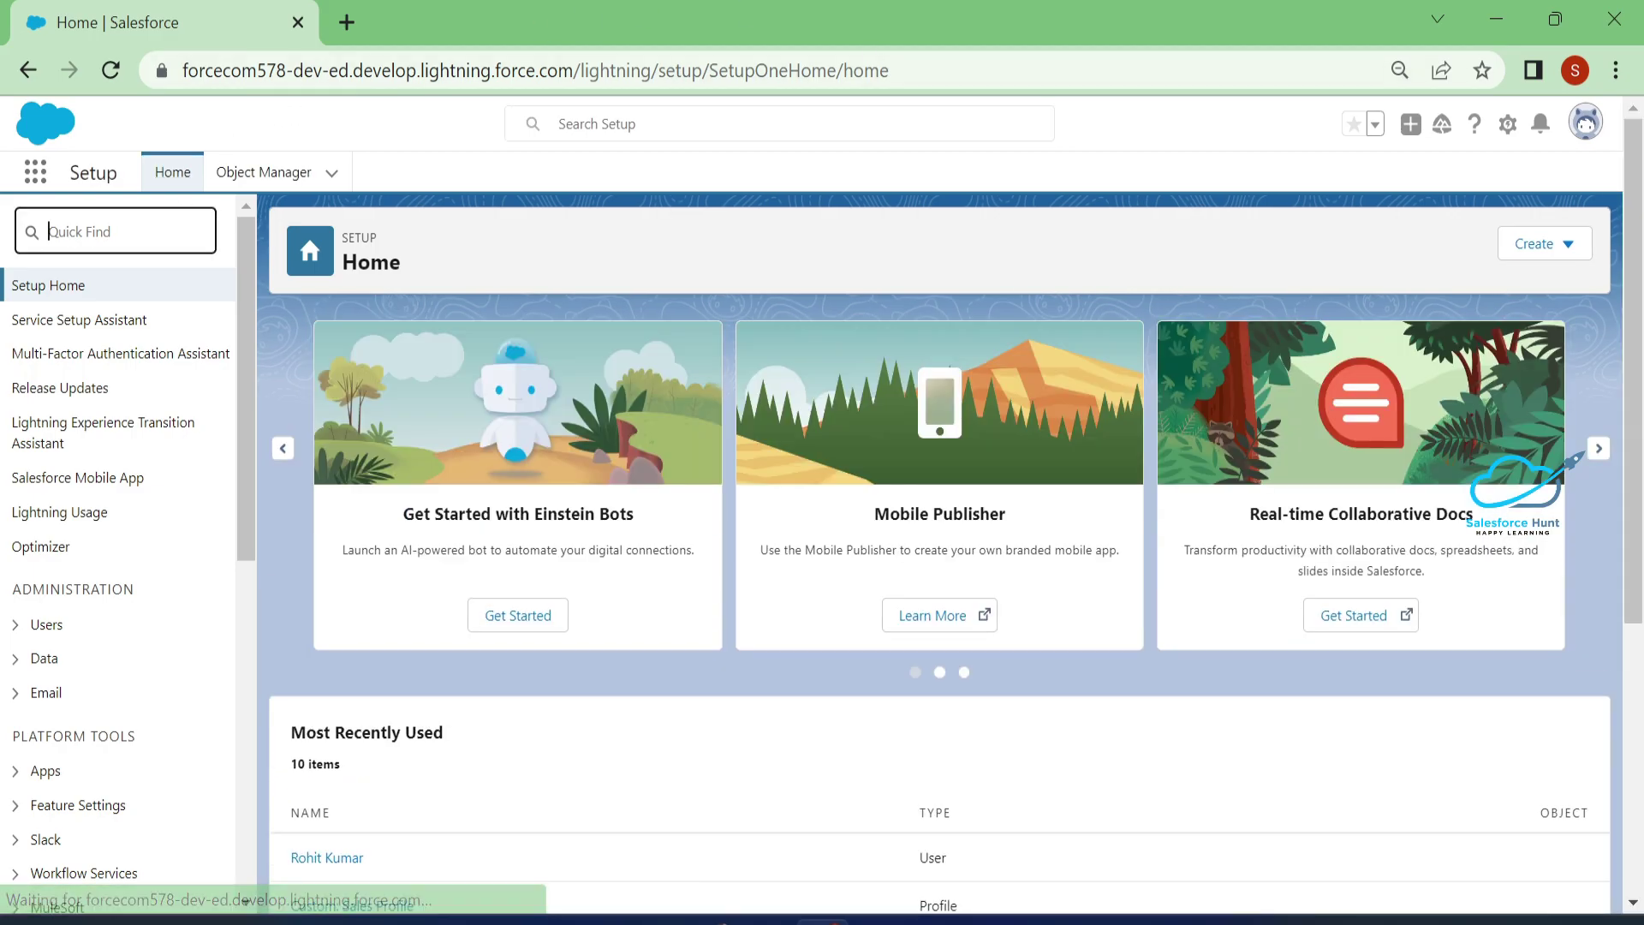
pyautogui.scroll(-2, 119, 556)
pyautogui.scroll(-2, 385, 304)
pyautogui.scroll(2, 385, 305)
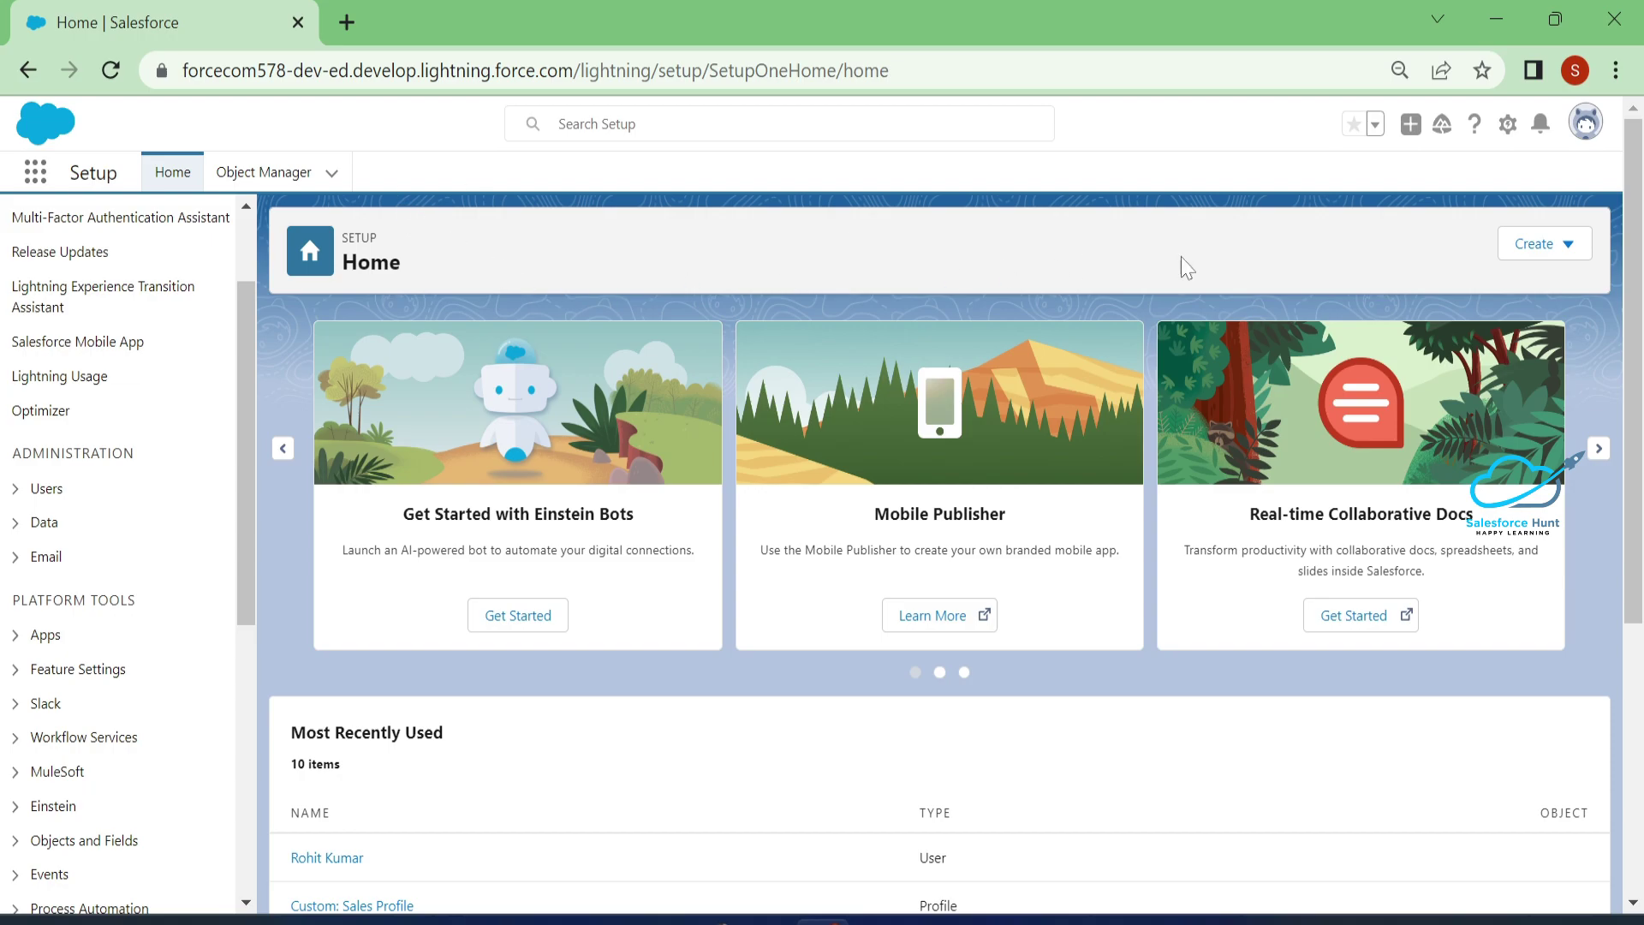
# Step: Go to Settings > Advanced User Details and put your user record in edit mode
pyautogui.click(1582, 146)
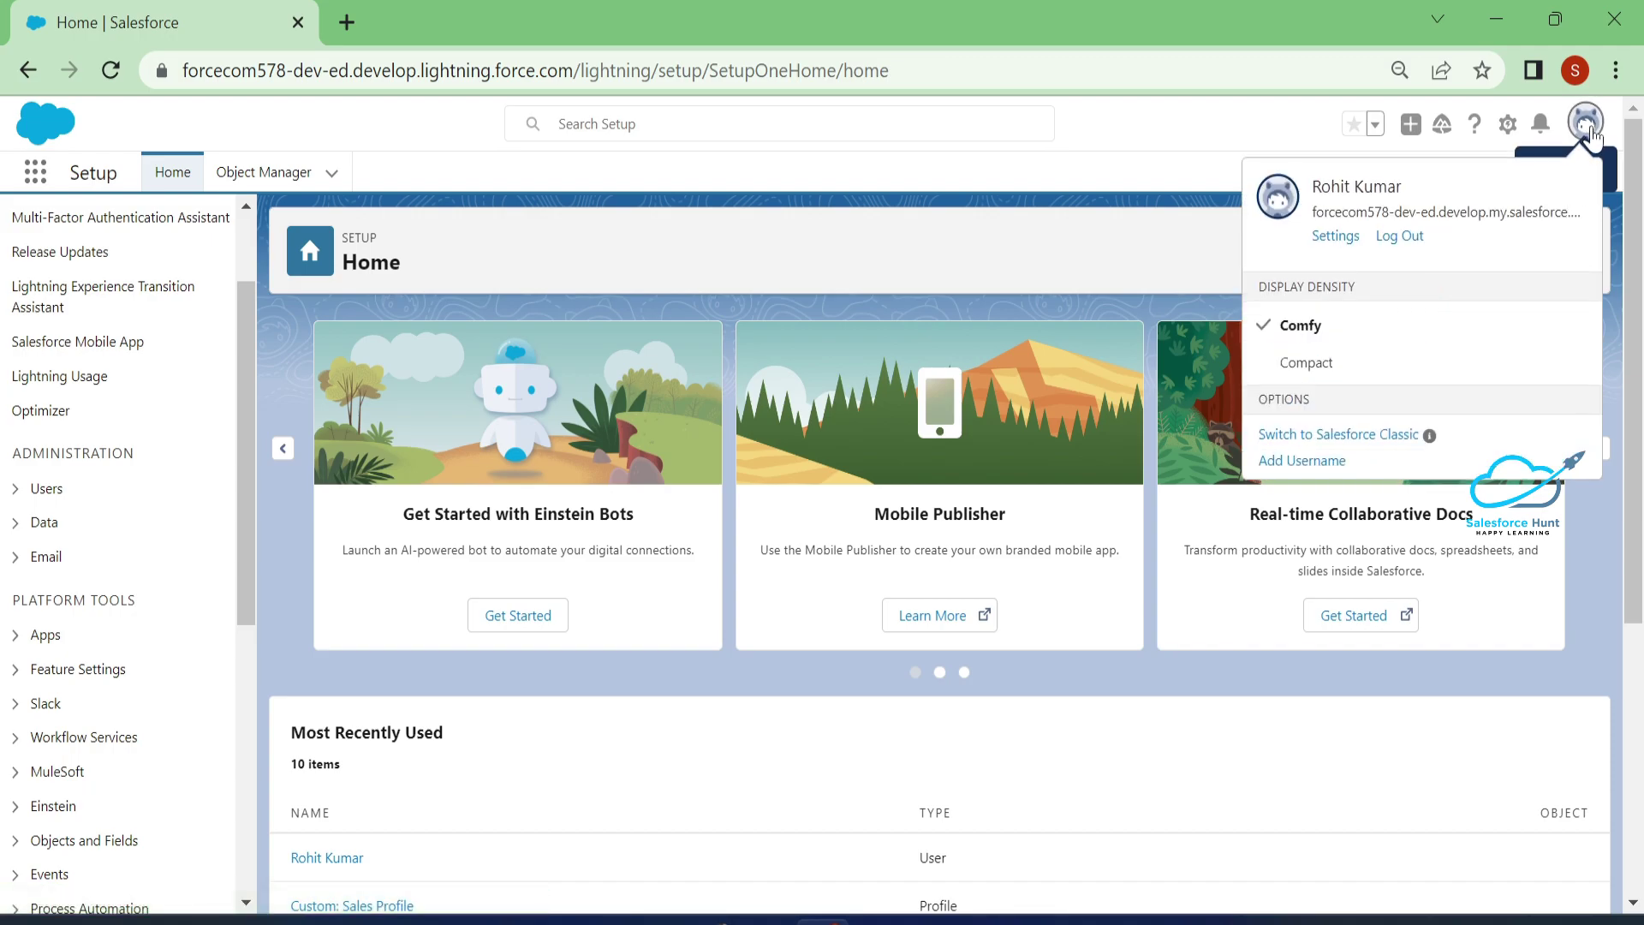
pyautogui.click(1335, 236)
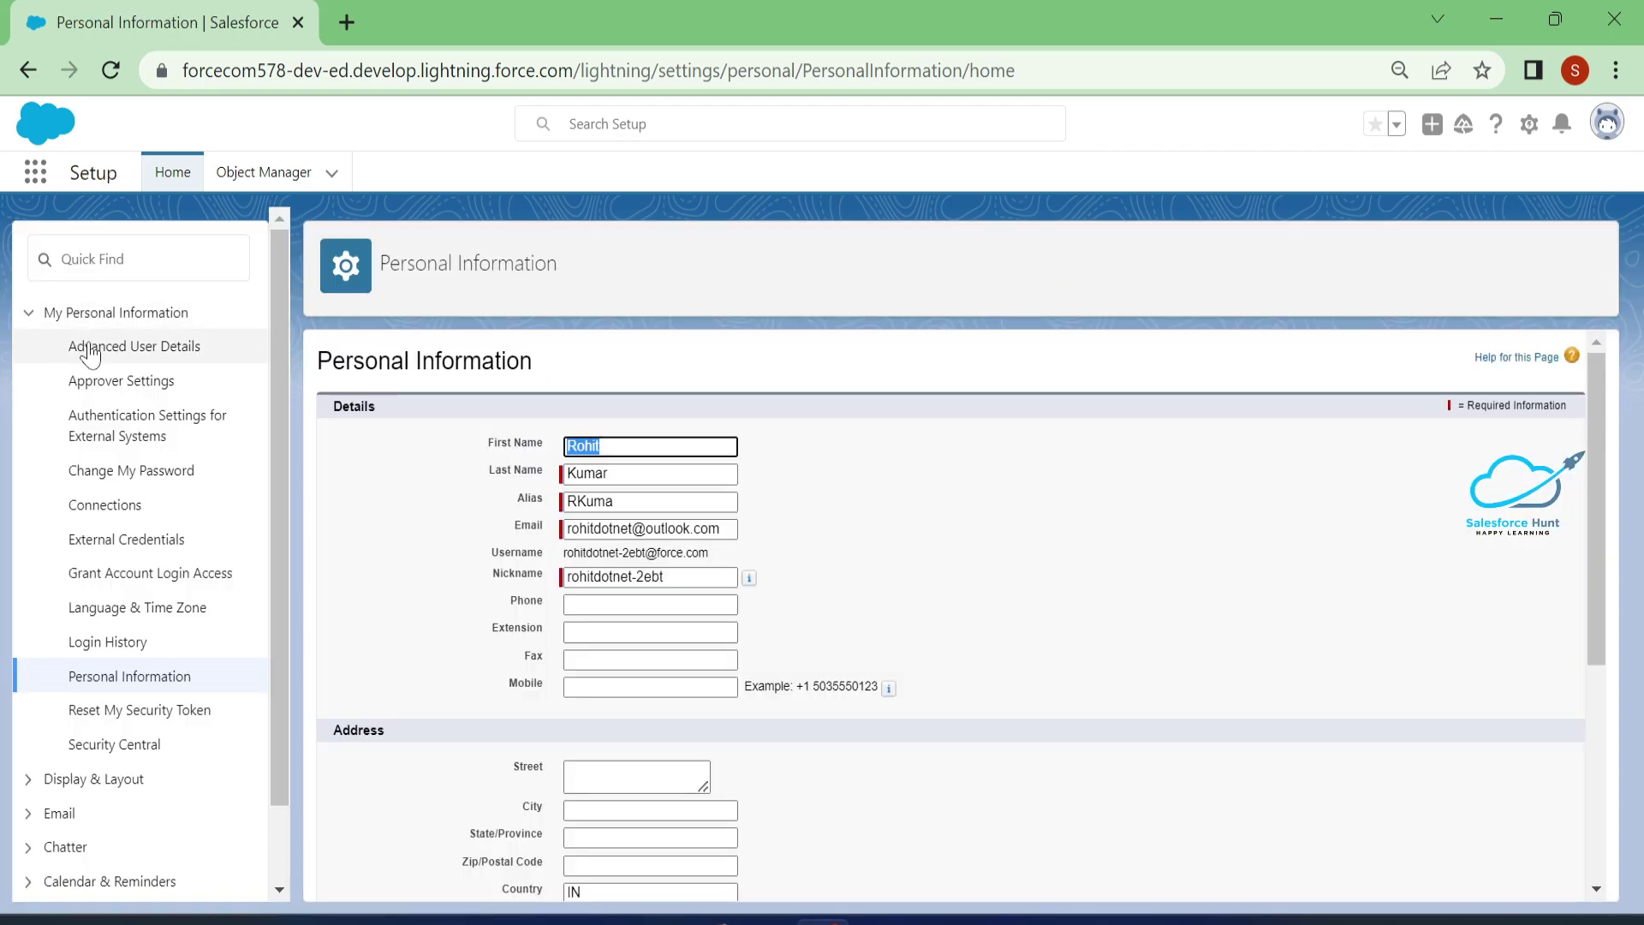
pyautogui.click(91, 348)
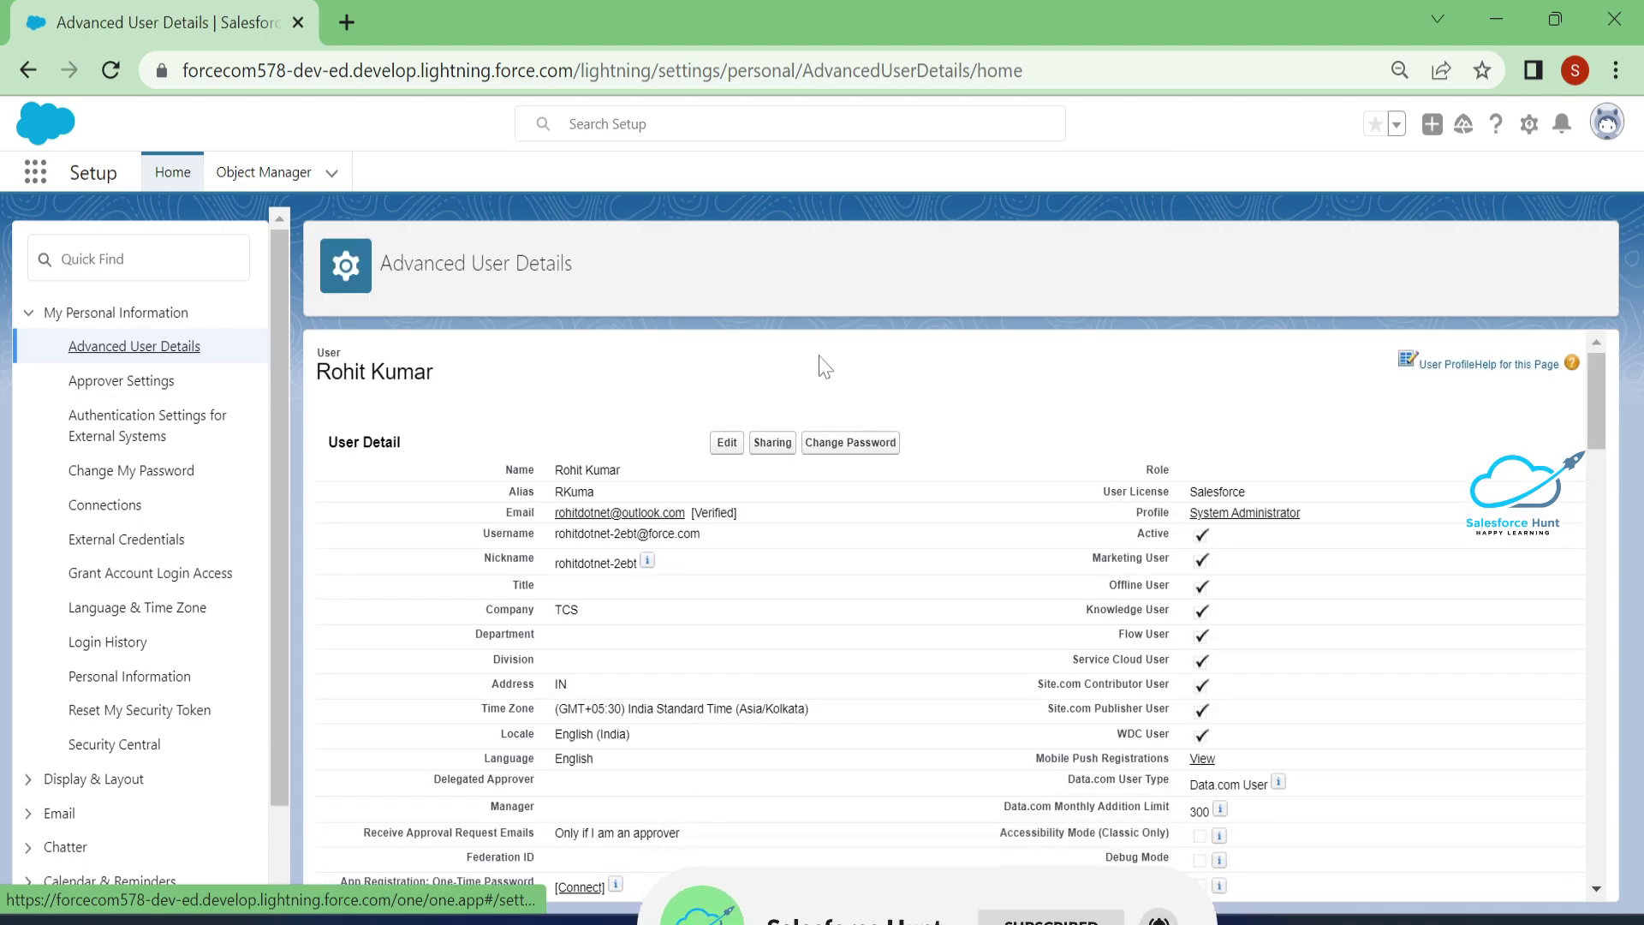
pyautogui.scroll(-10, 985, 612)
pyautogui.scroll(10, 993, 651)
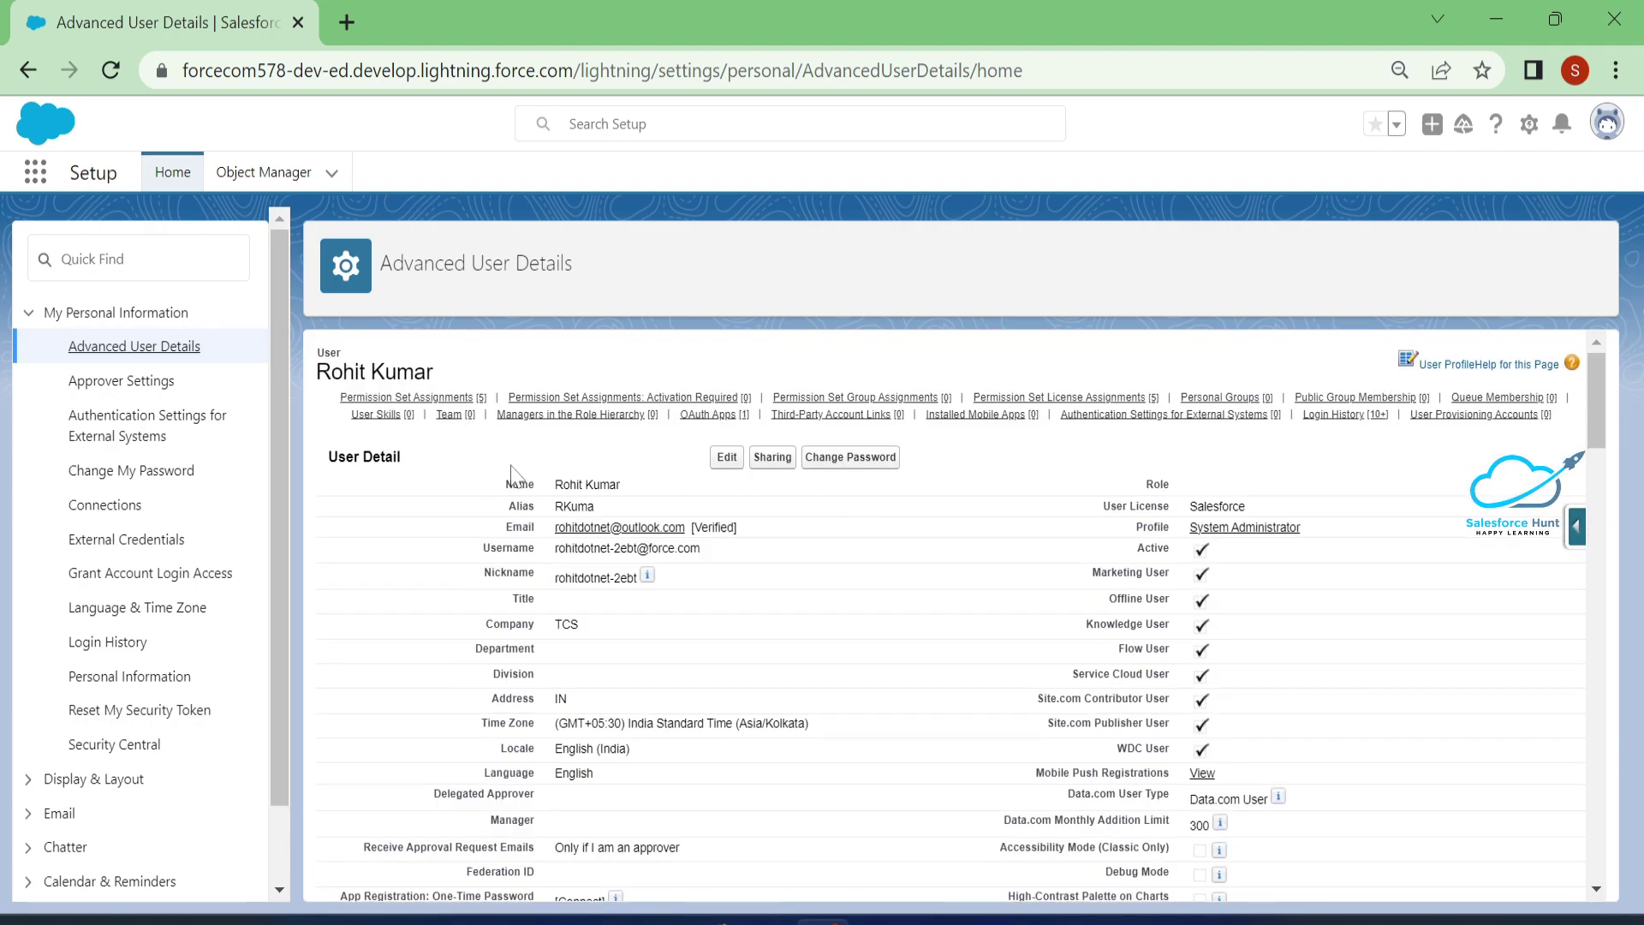
pyautogui.click(727, 457)
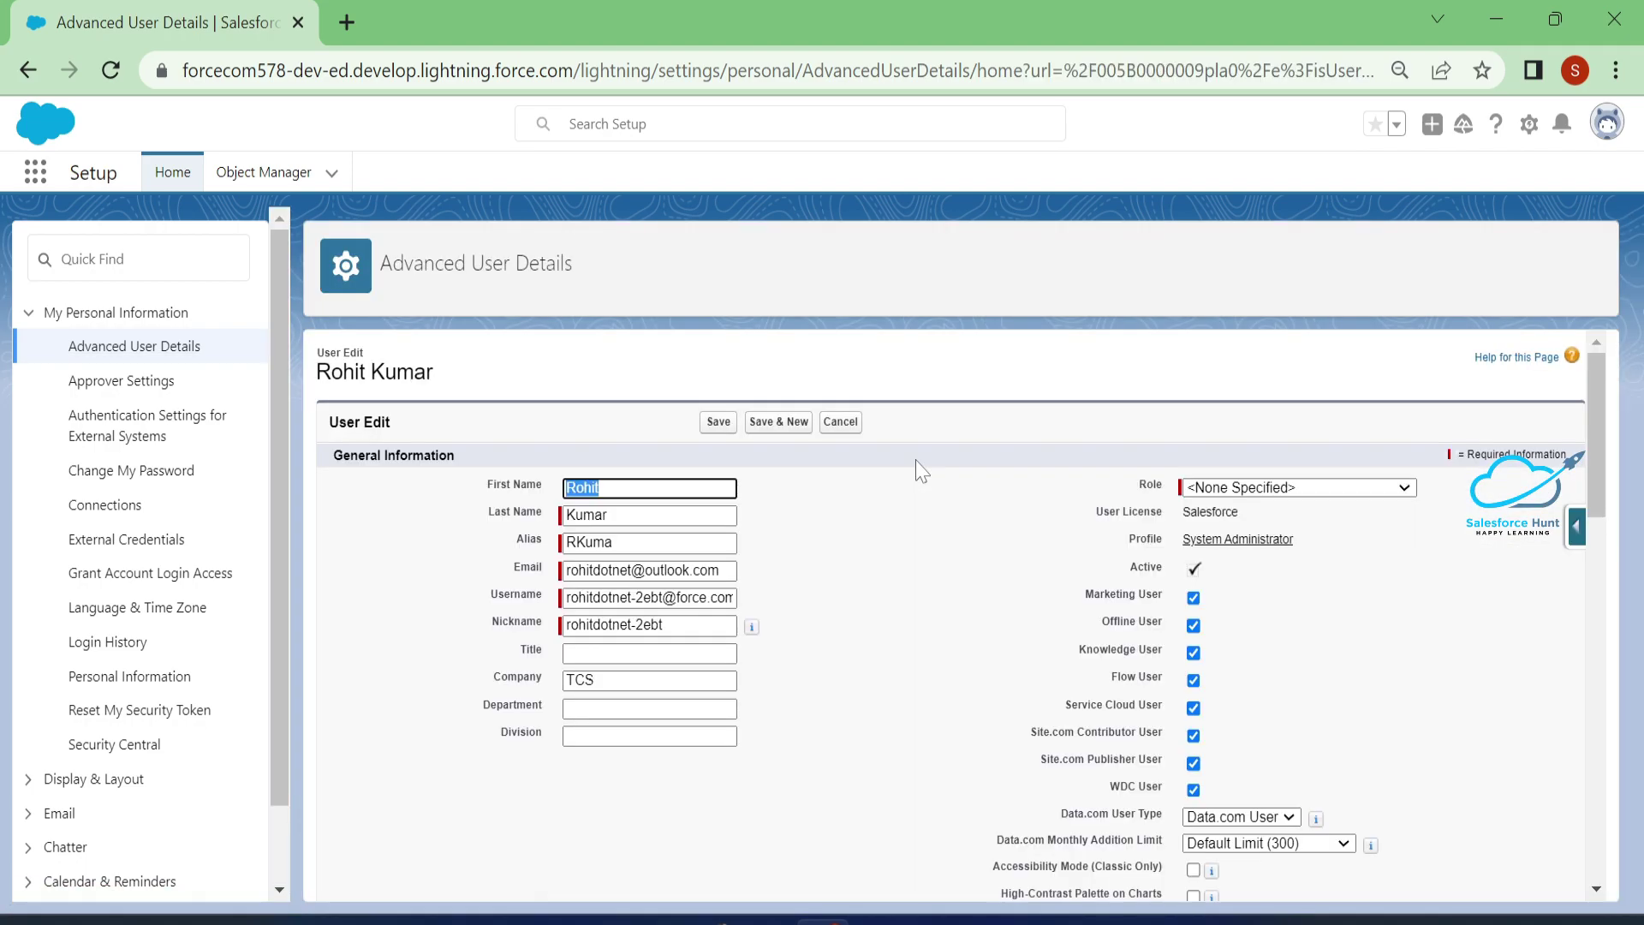
# Step: Untick 'Make Setup My Default Landing Page' and save the user record
pyautogui.scroll(-3, 917, 461)
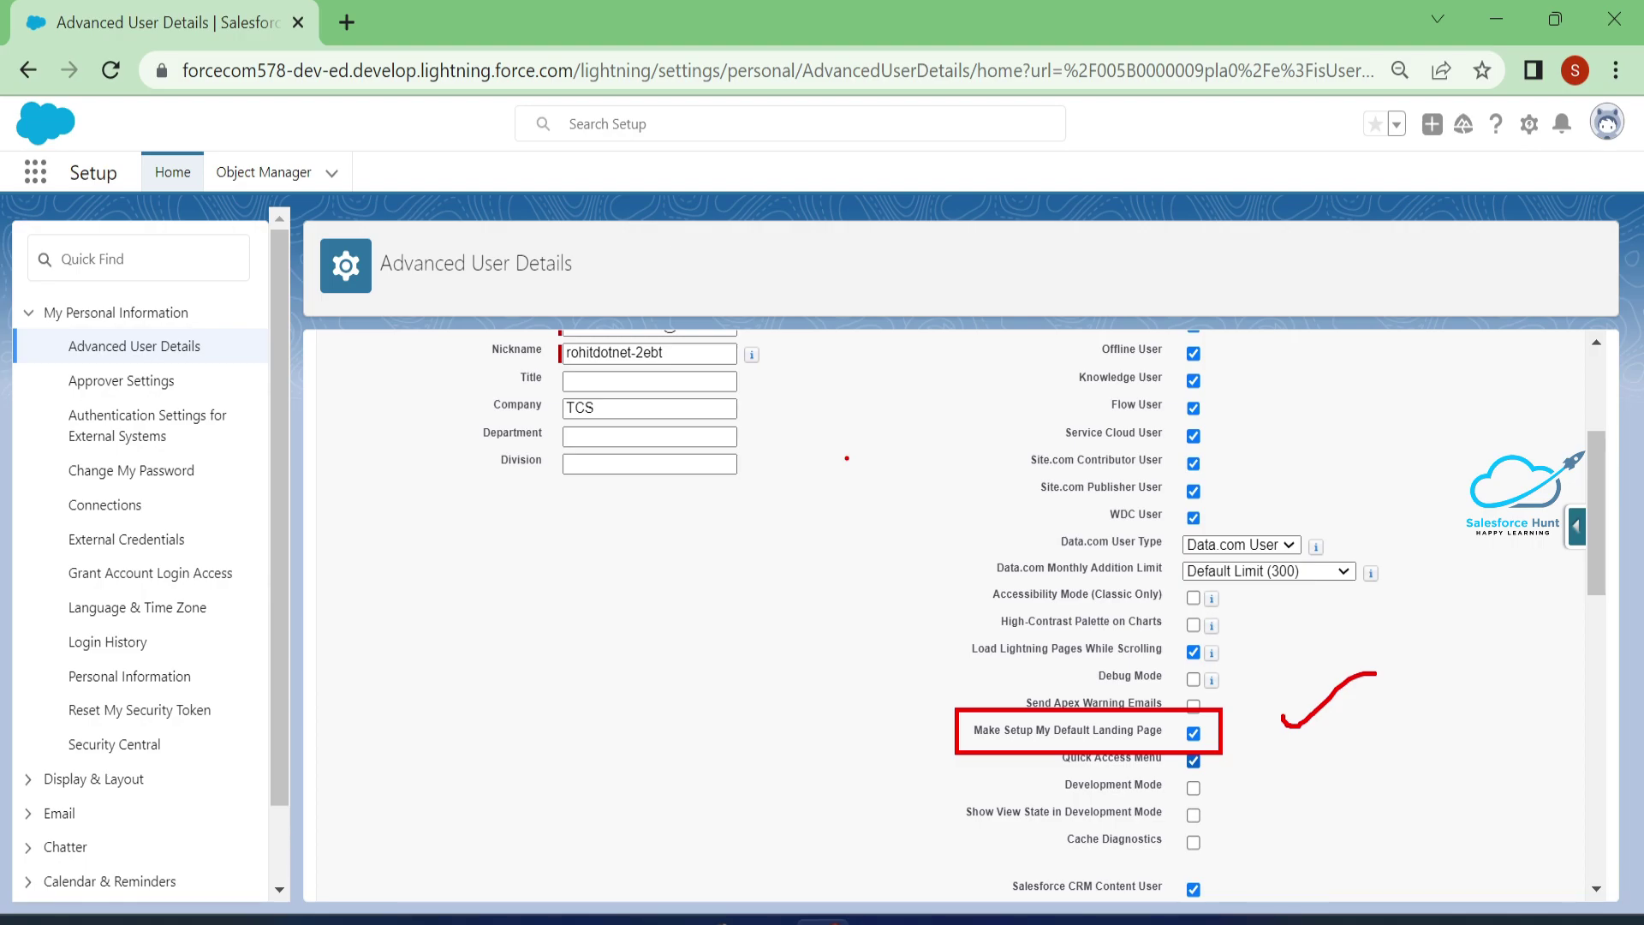
pyautogui.click(1193, 733)
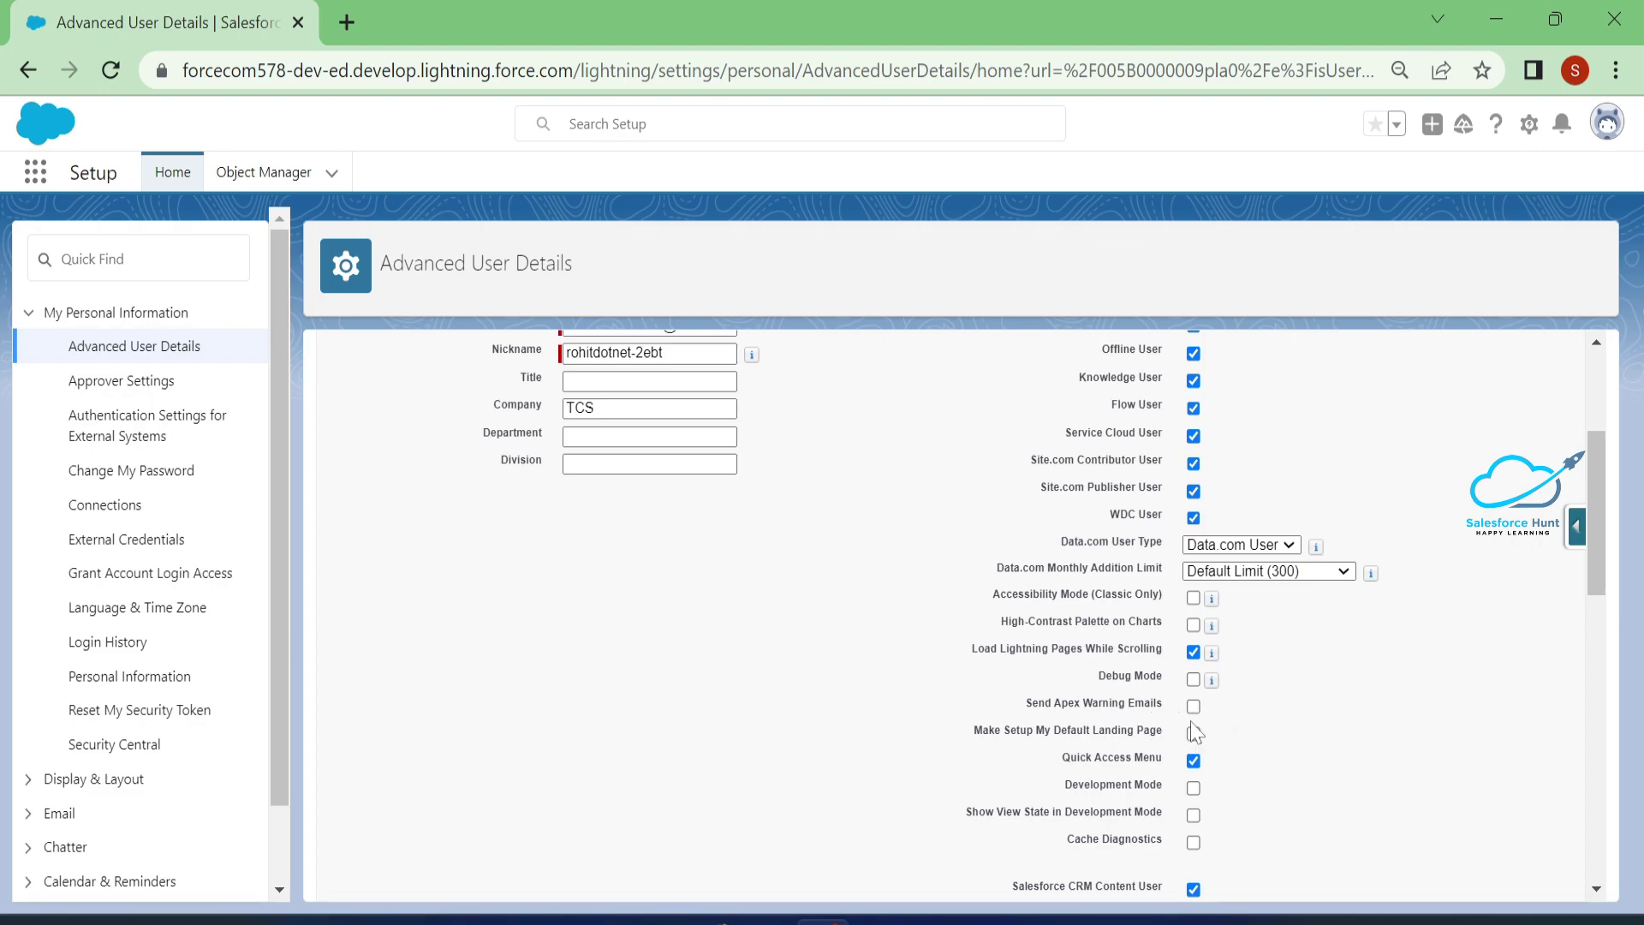
pyautogui.scroll(3, 1207, 727)
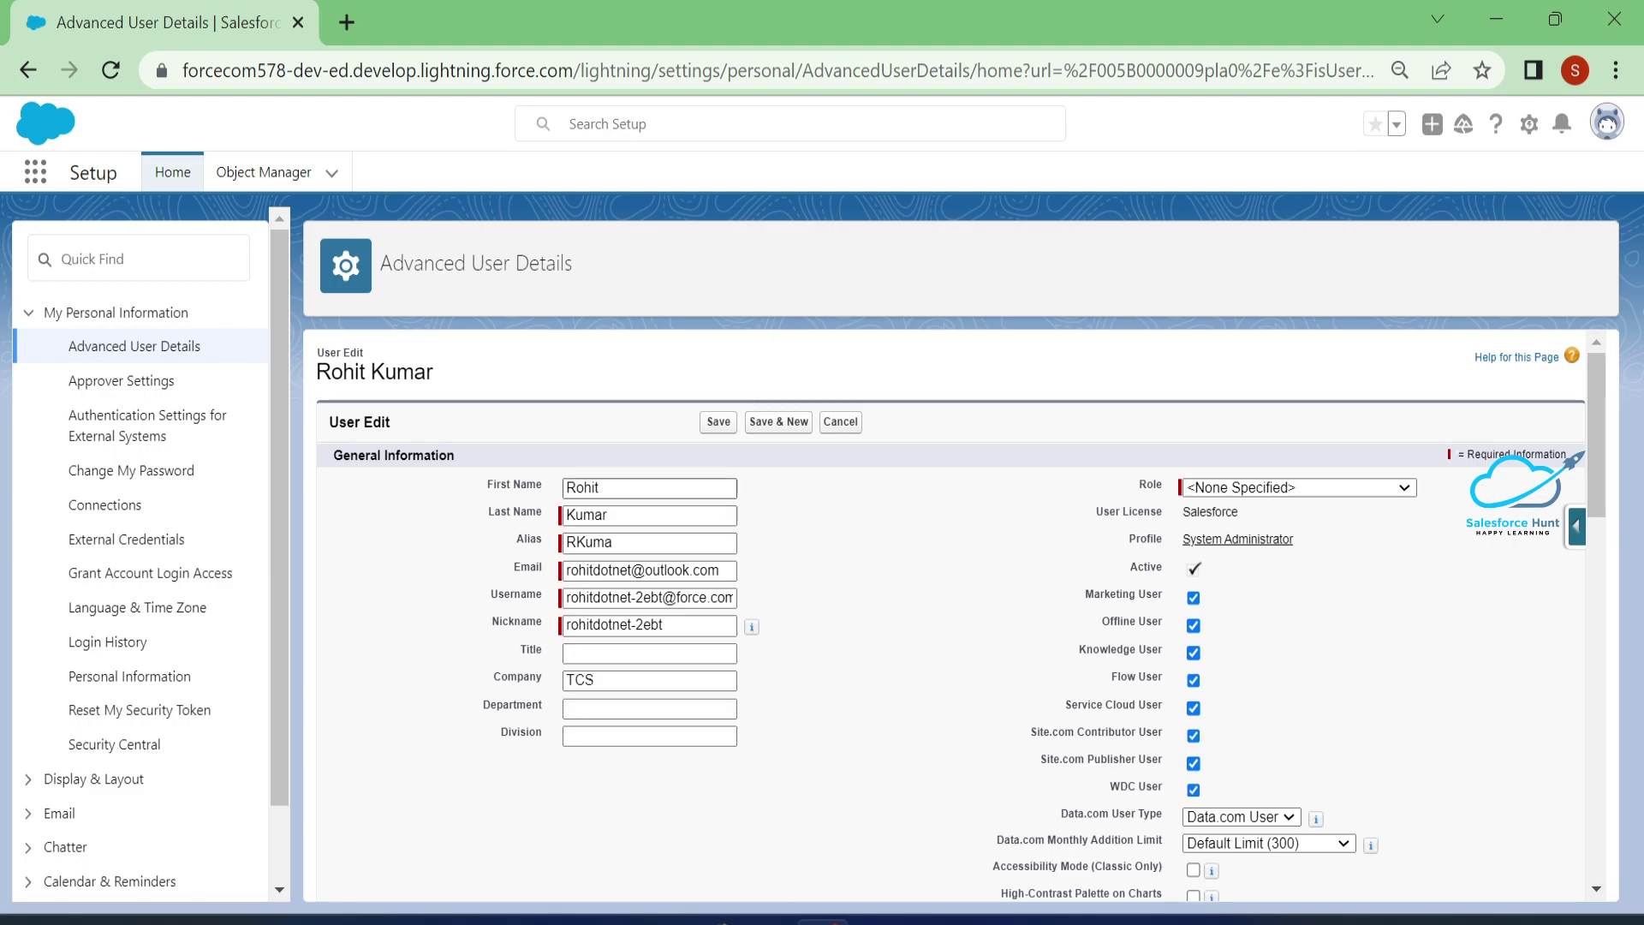
pyautogui.click(718, 422)
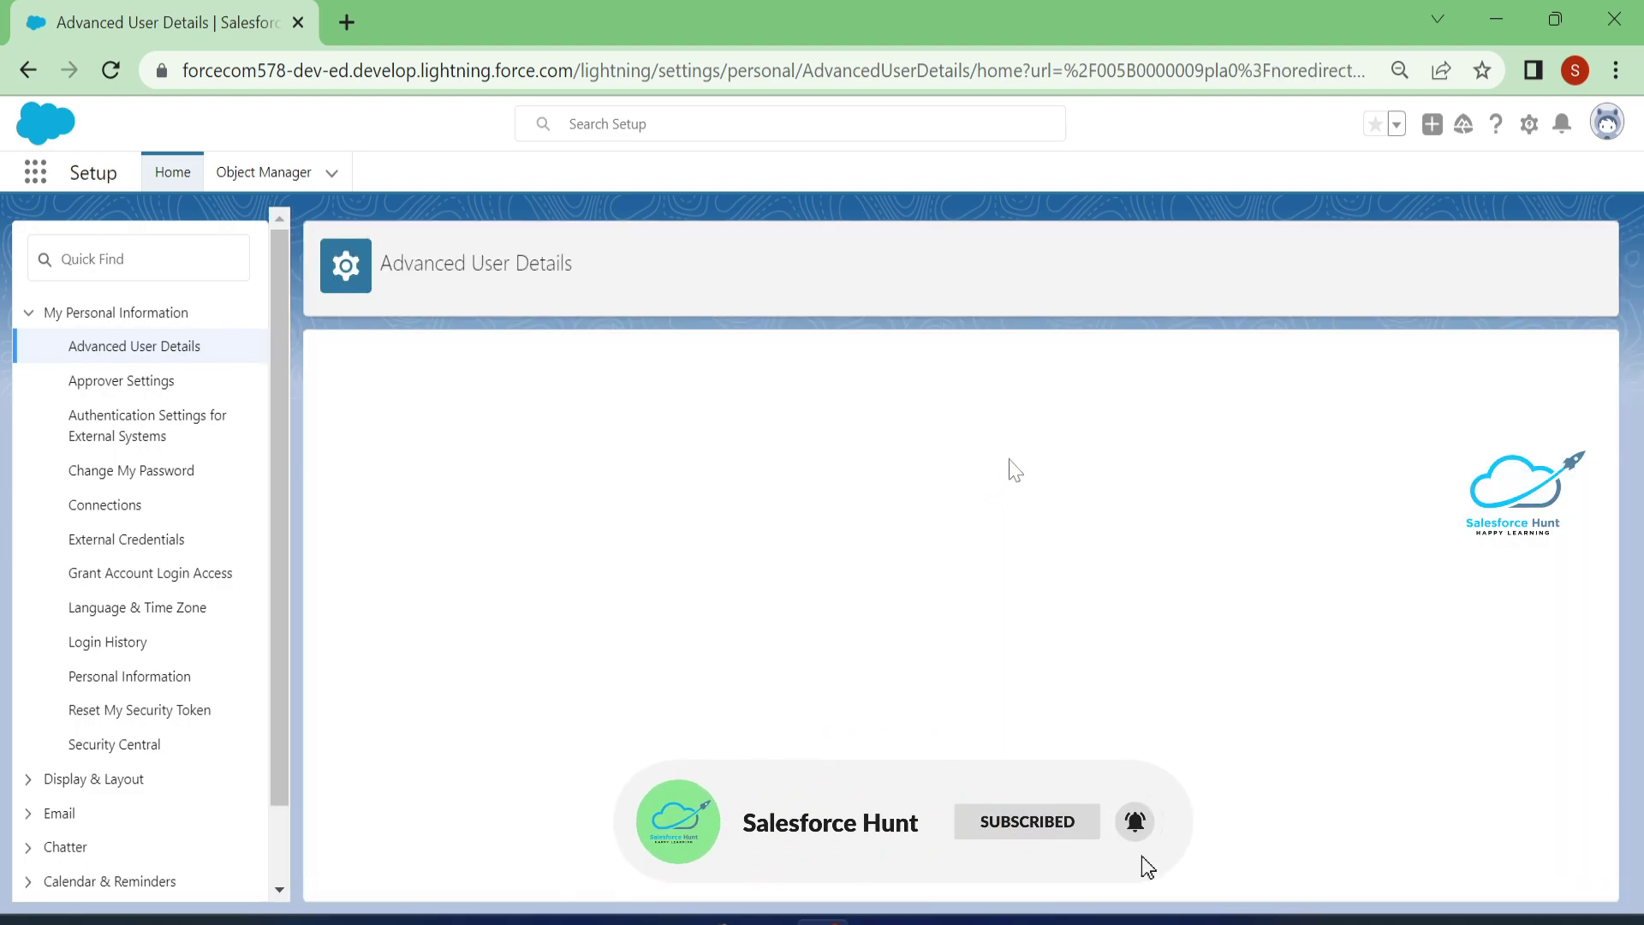
# Step: Log out and log back in, confirming the Sales app Home page now loads
pyautogui.click(1607, 122)
pyautogui.click(1422, 237)
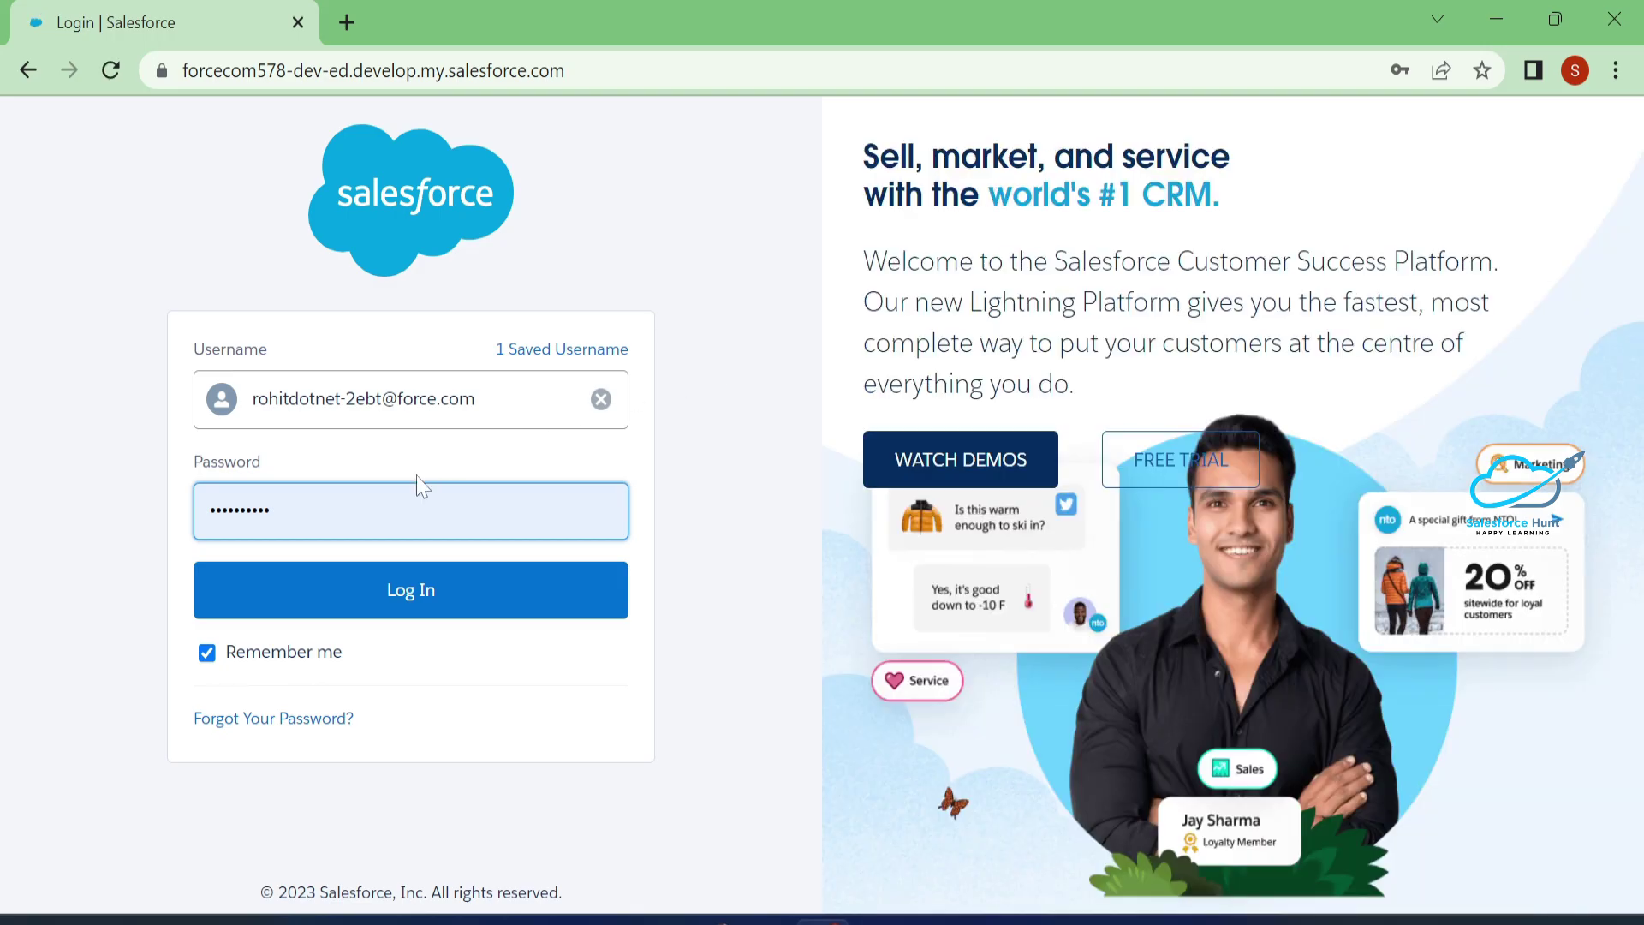
pyautogui.click(358, 602)
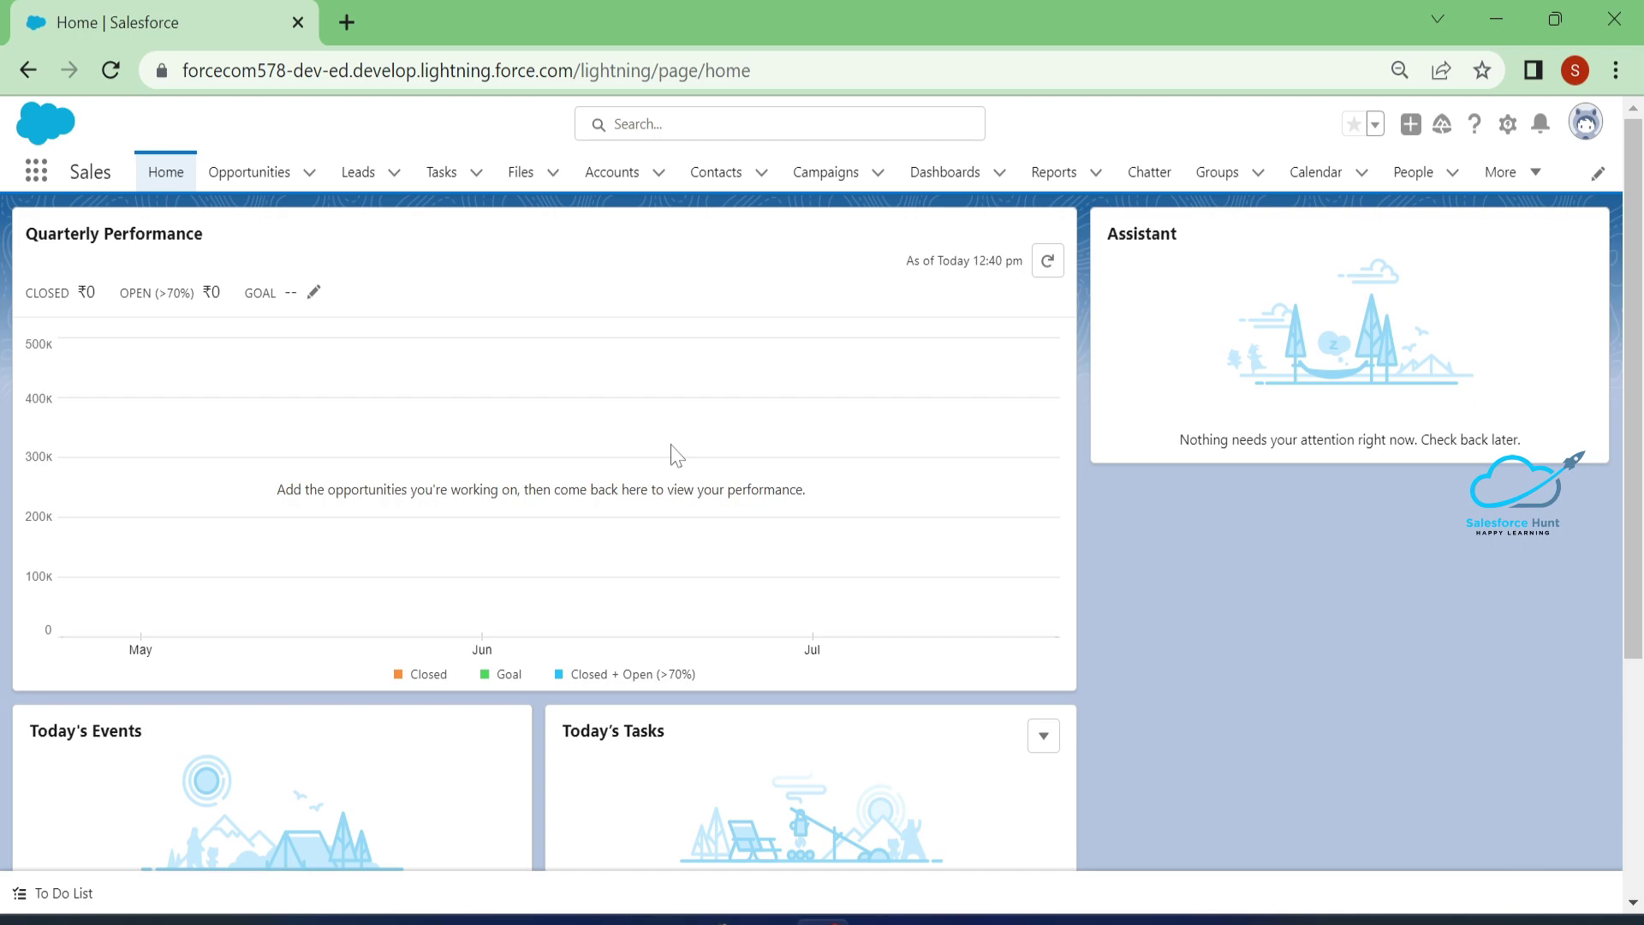
# Step: From the Sales app, reopen Advanced User Details and edit your user record
pyautogui.click(1586, 123)
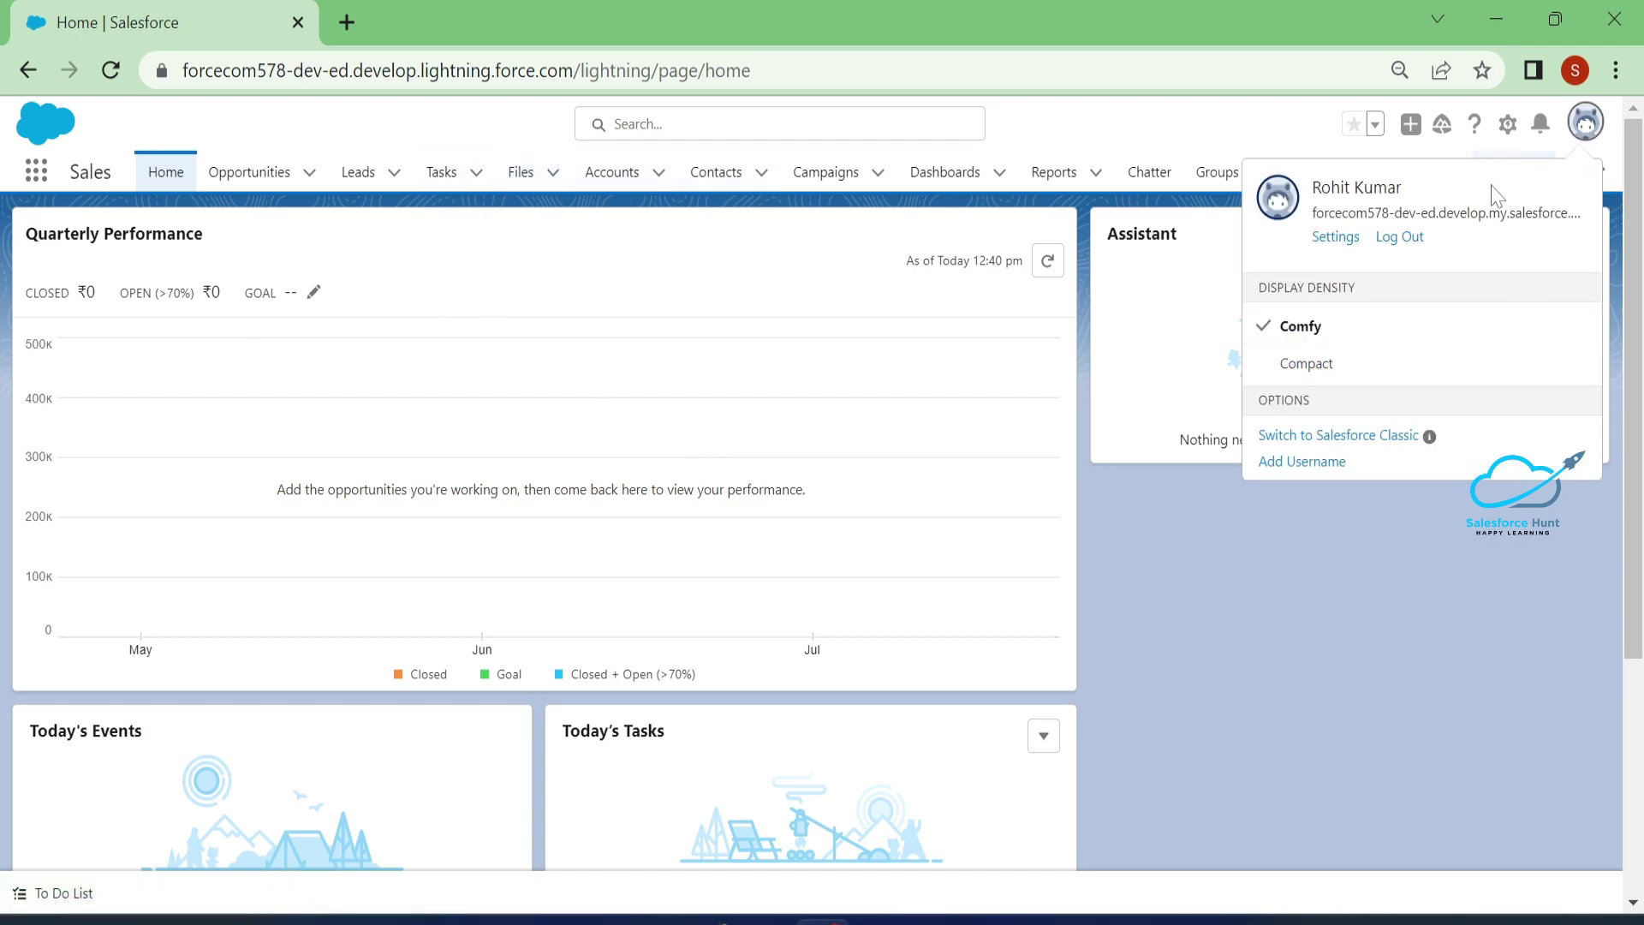
pyautogui.press('Escape')
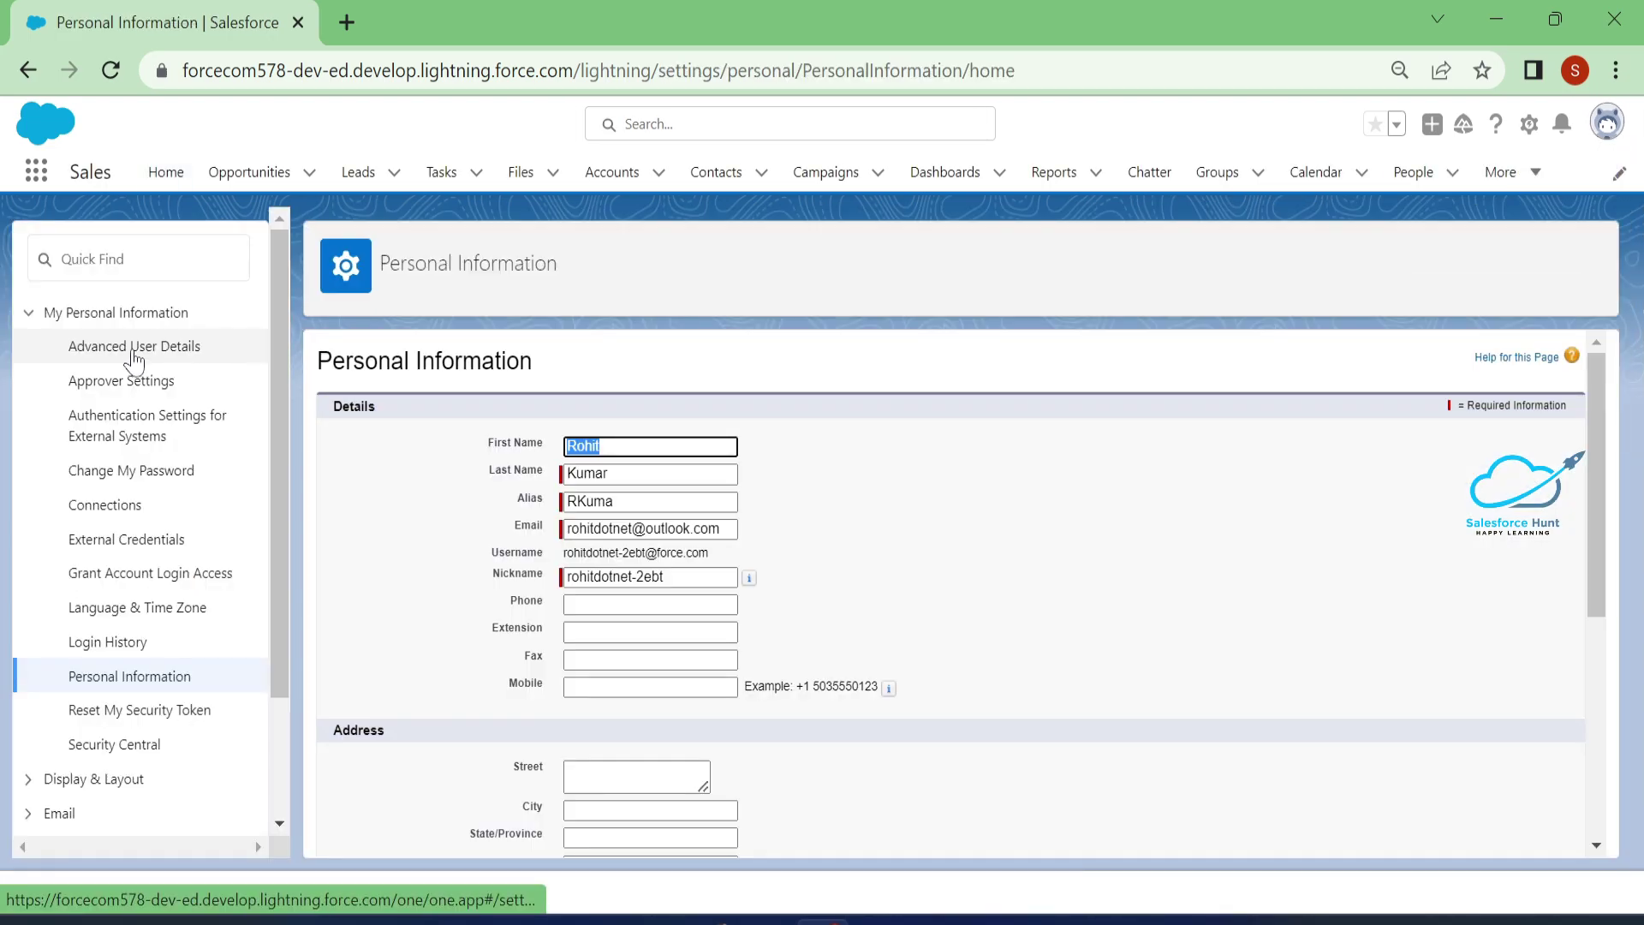
pyautogui.click(135, 347)
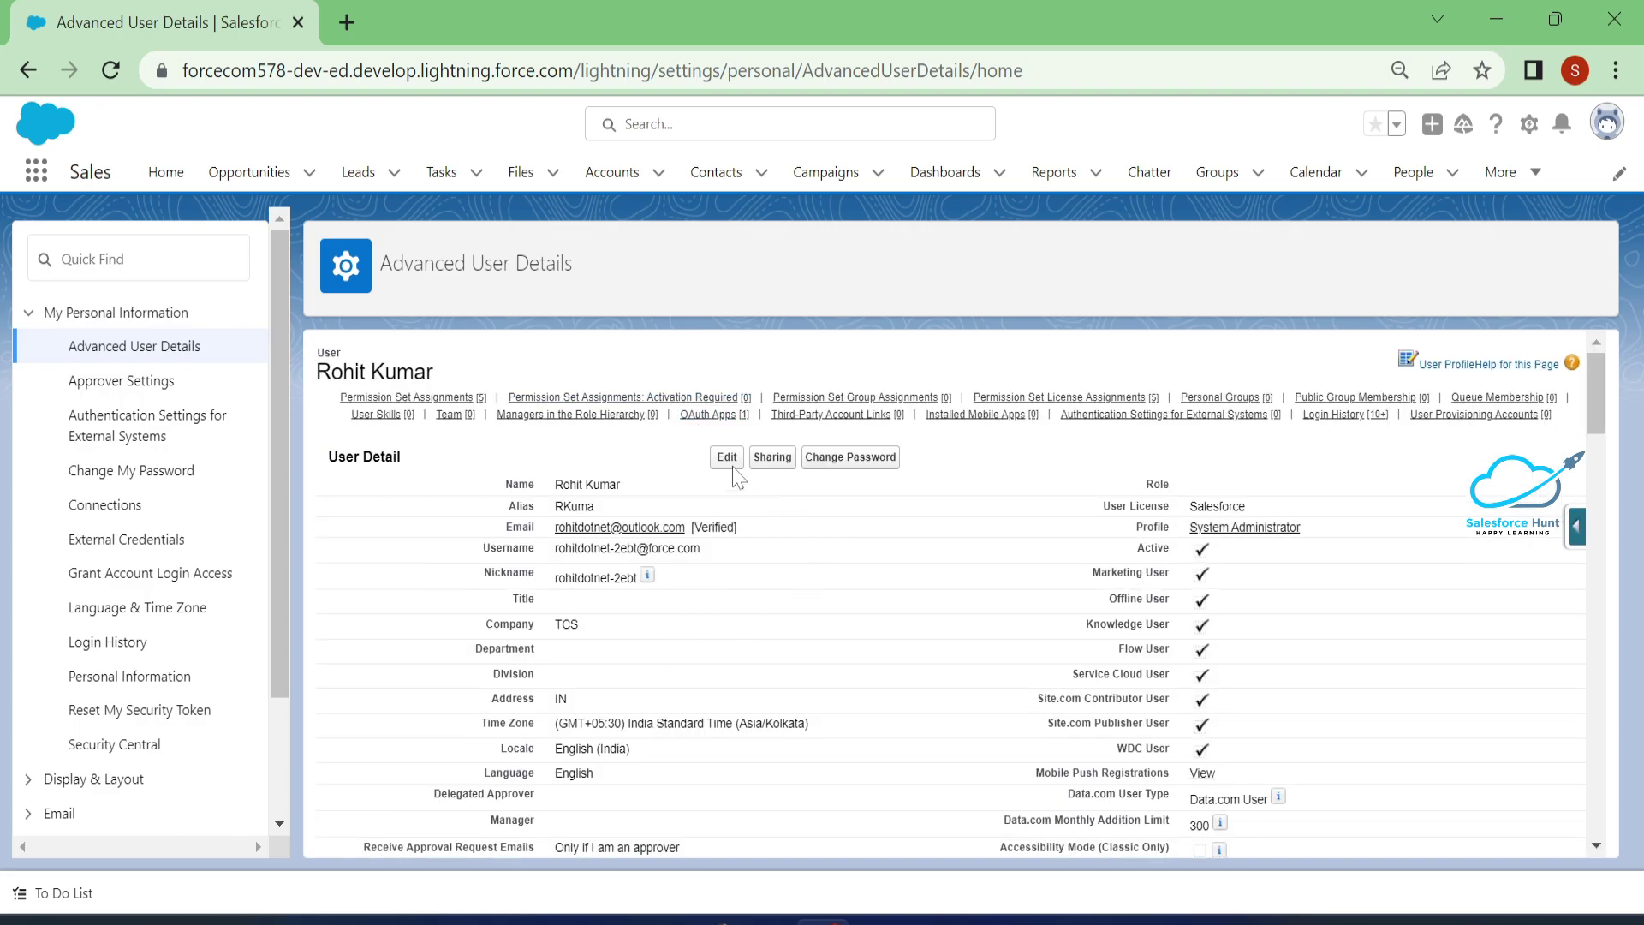
pyautogui.click(726, 458)
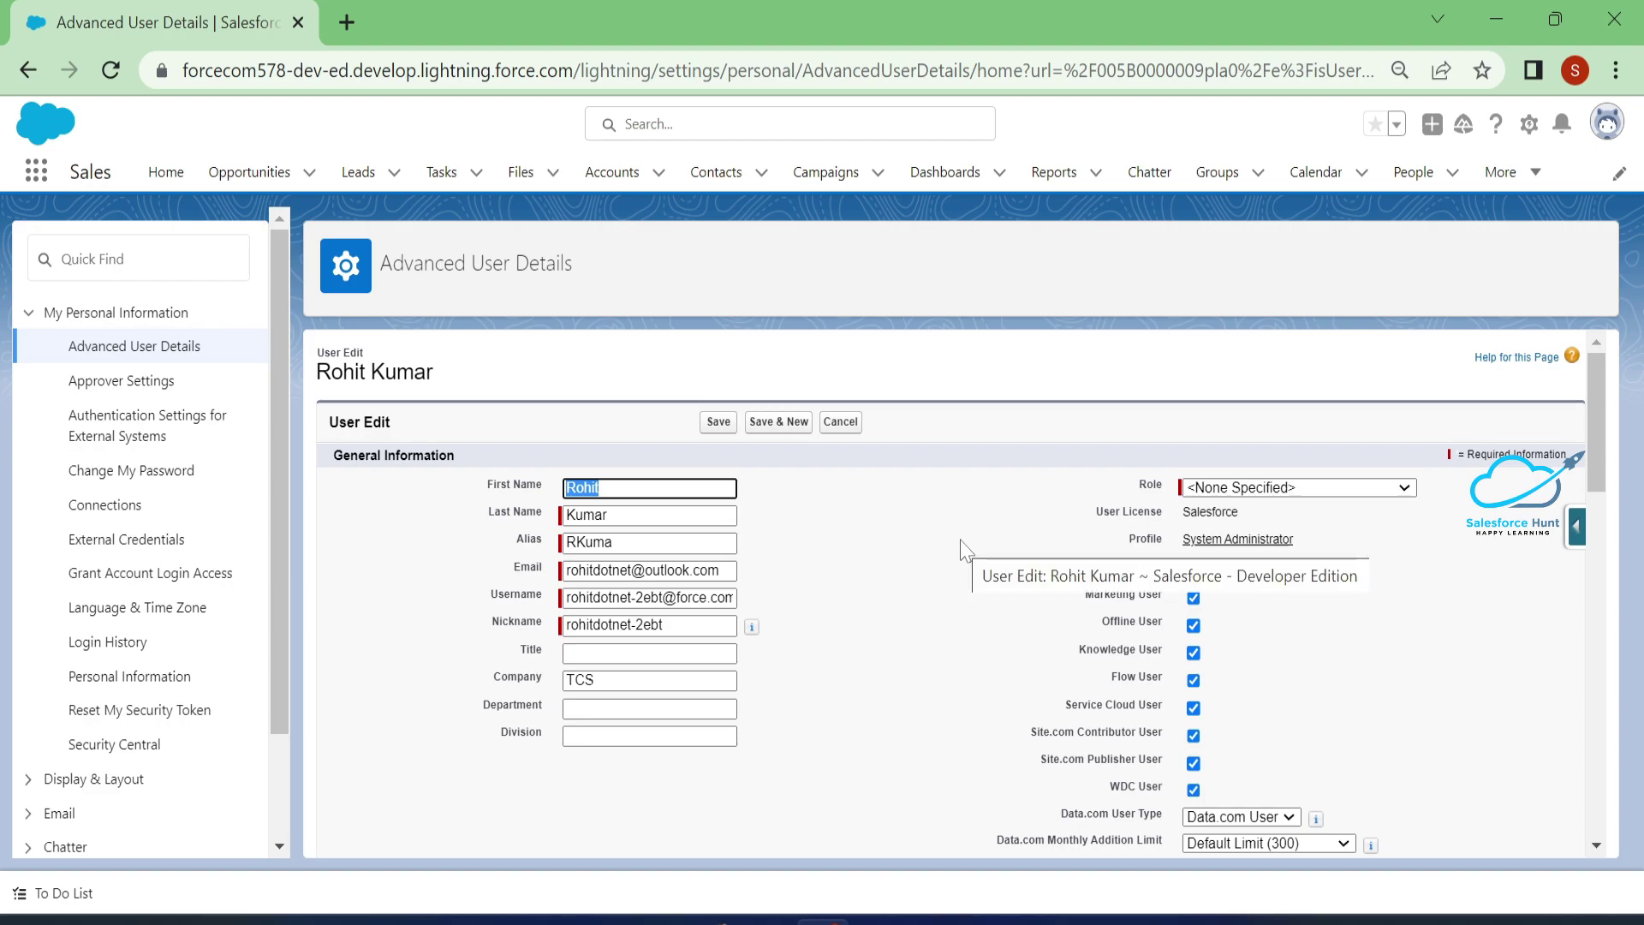
# Step: Tick 'Make Setup My Default Landing Page' again and save the user record
pyautogui.scroll(-6, 966, 551)
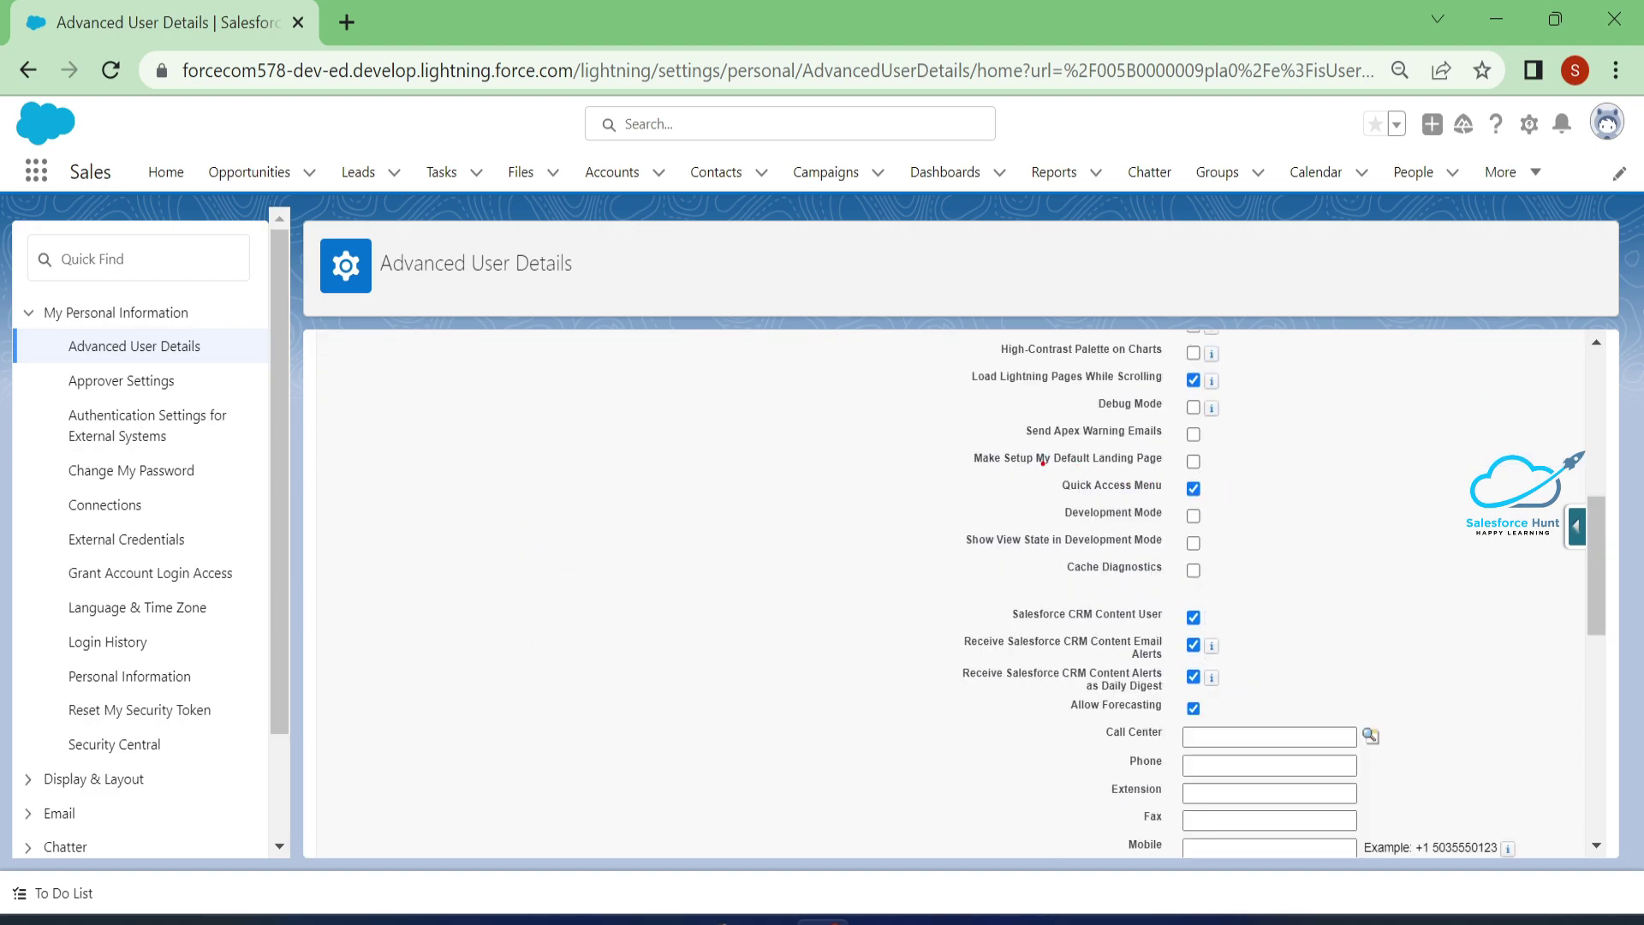
pyautogui.moveTo(960, 442)
pyautogui.mouseDown()
pyautogui.moveTo(1215, 475)
pyautogui.moveTo(1330, 447)
pyautogui.mouseUp()
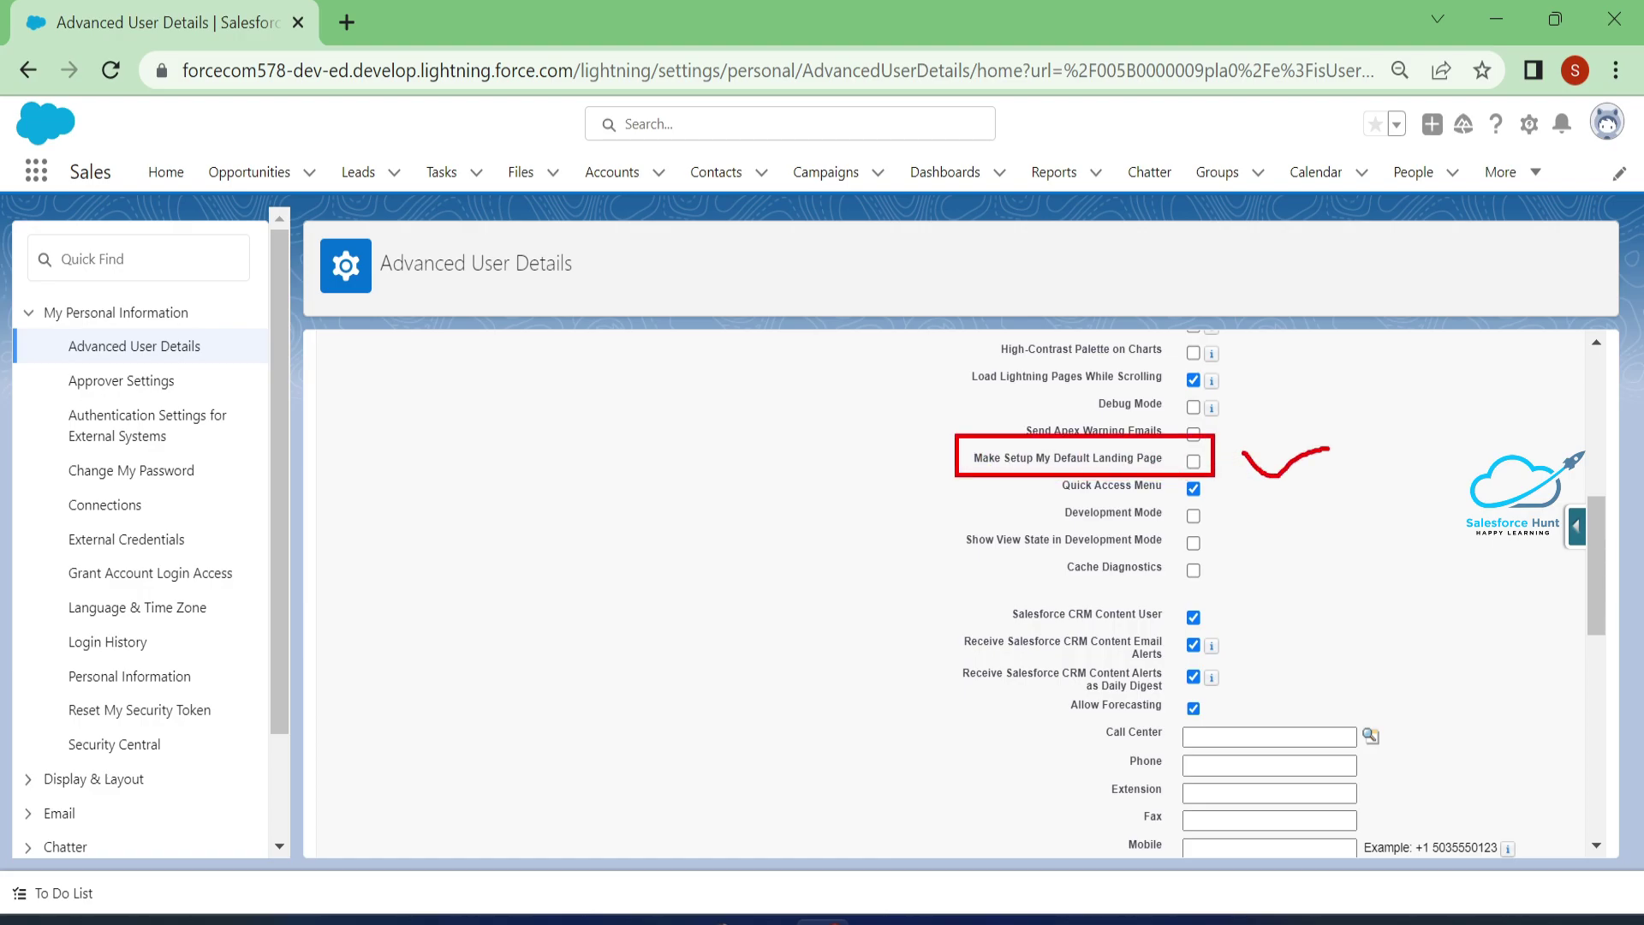
pyautogui.click(1193, 461)
pyautogui.scroll(10, 1328, 554)
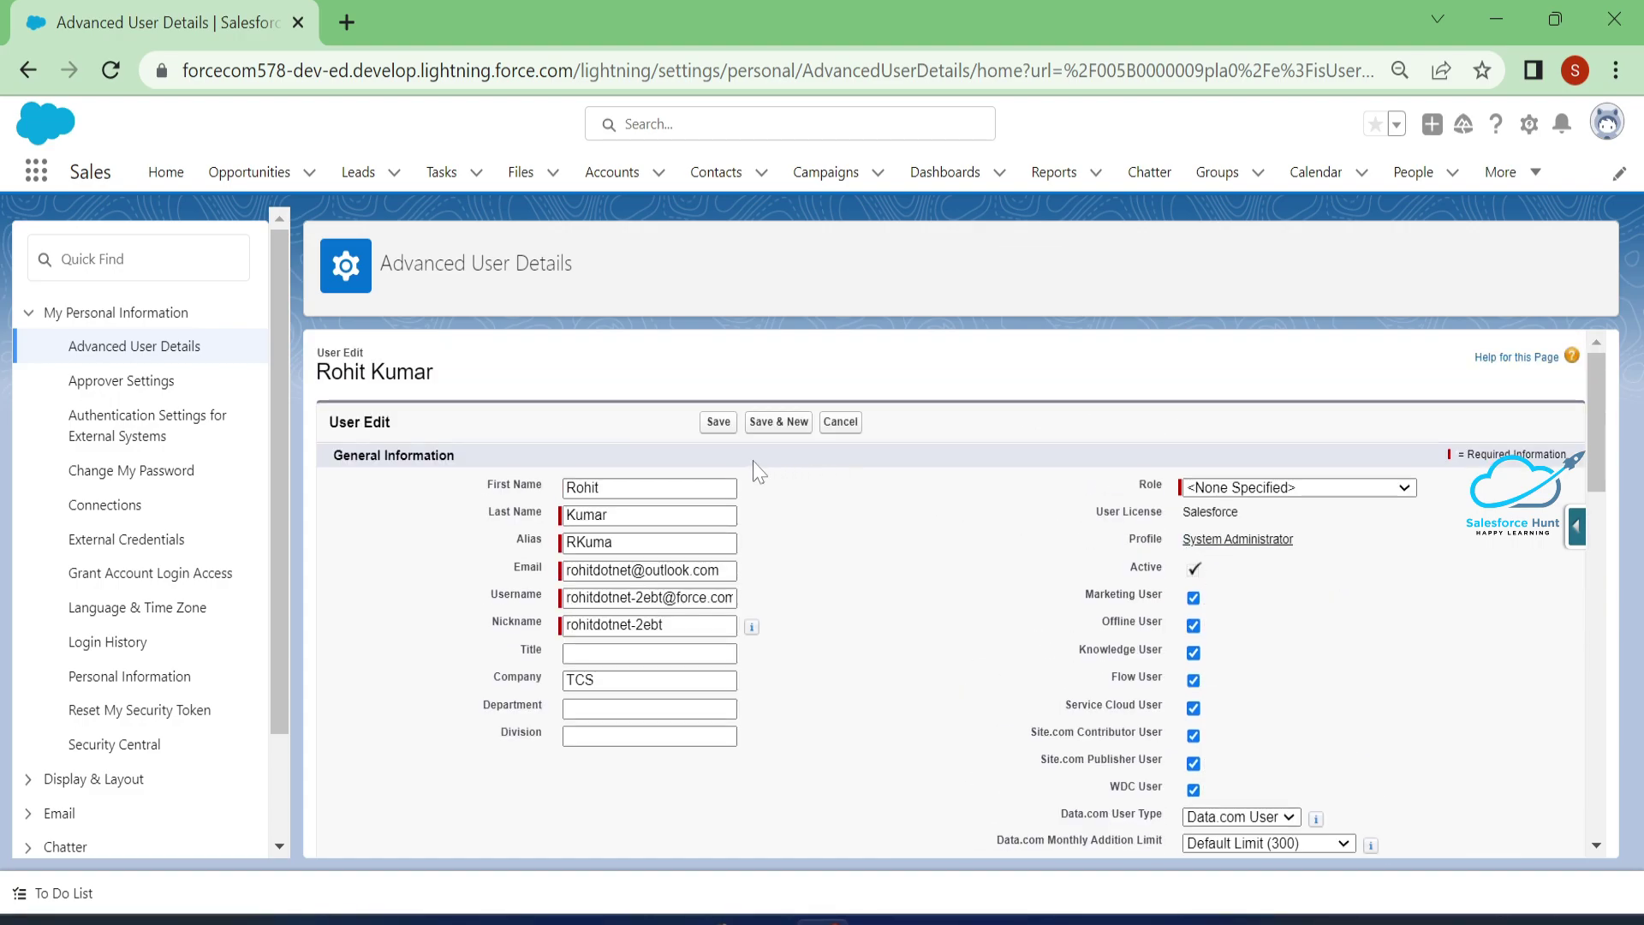
pyautogui.click(719, 421)
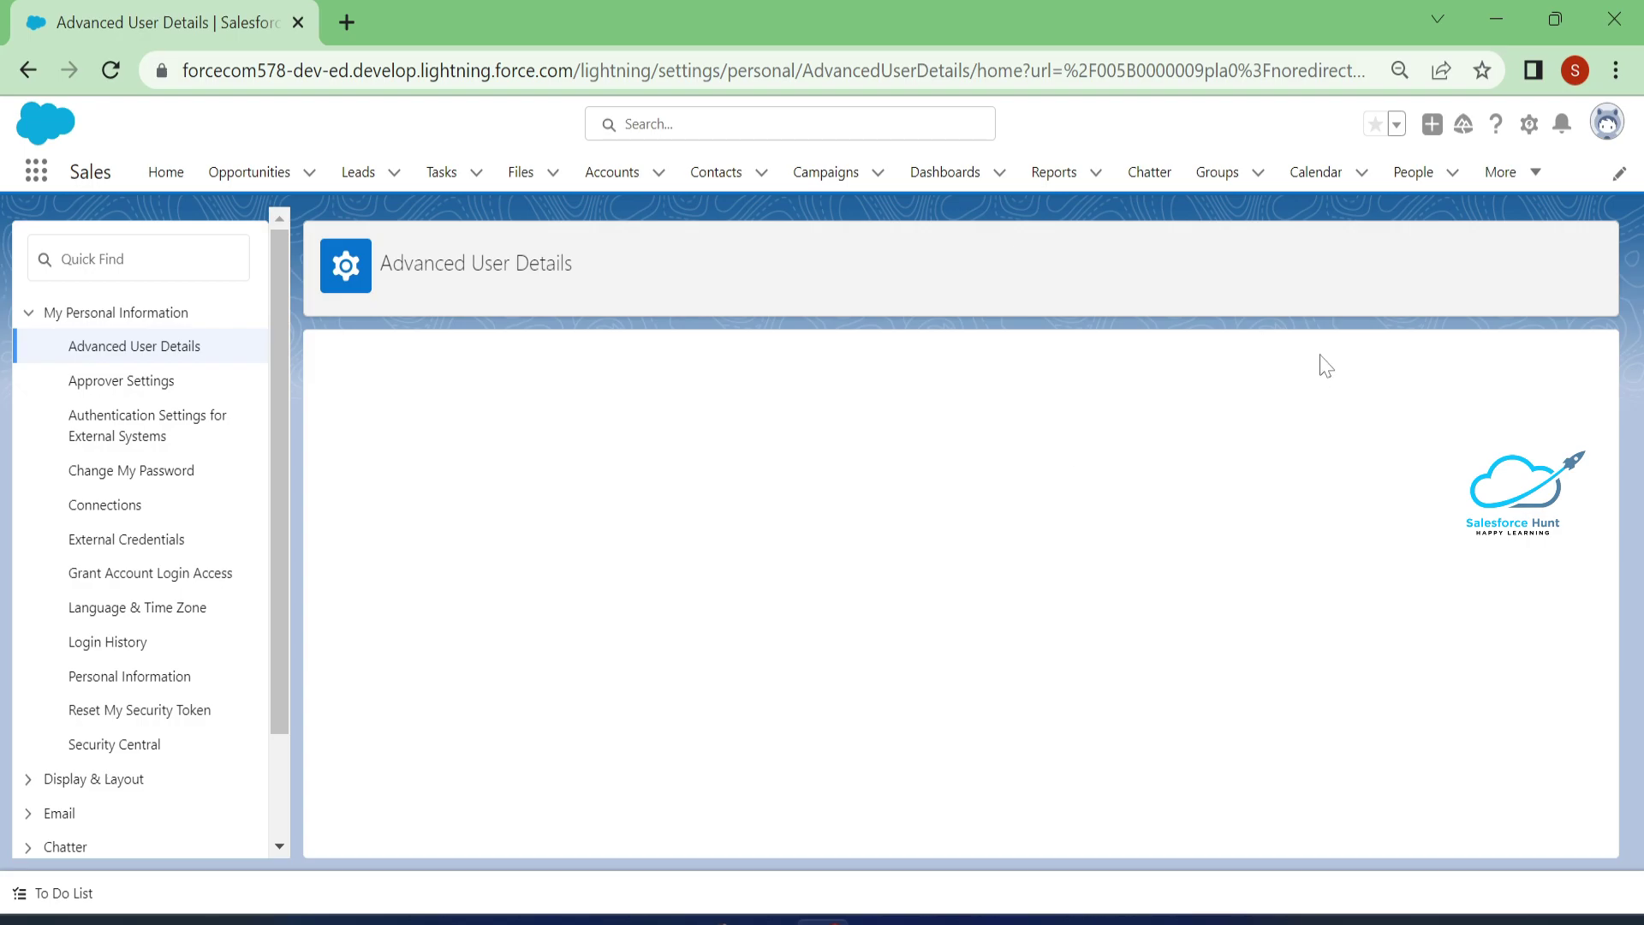
# Step: Log out and log back in to check which landing page appears
pyautogui.click(1608, 122)
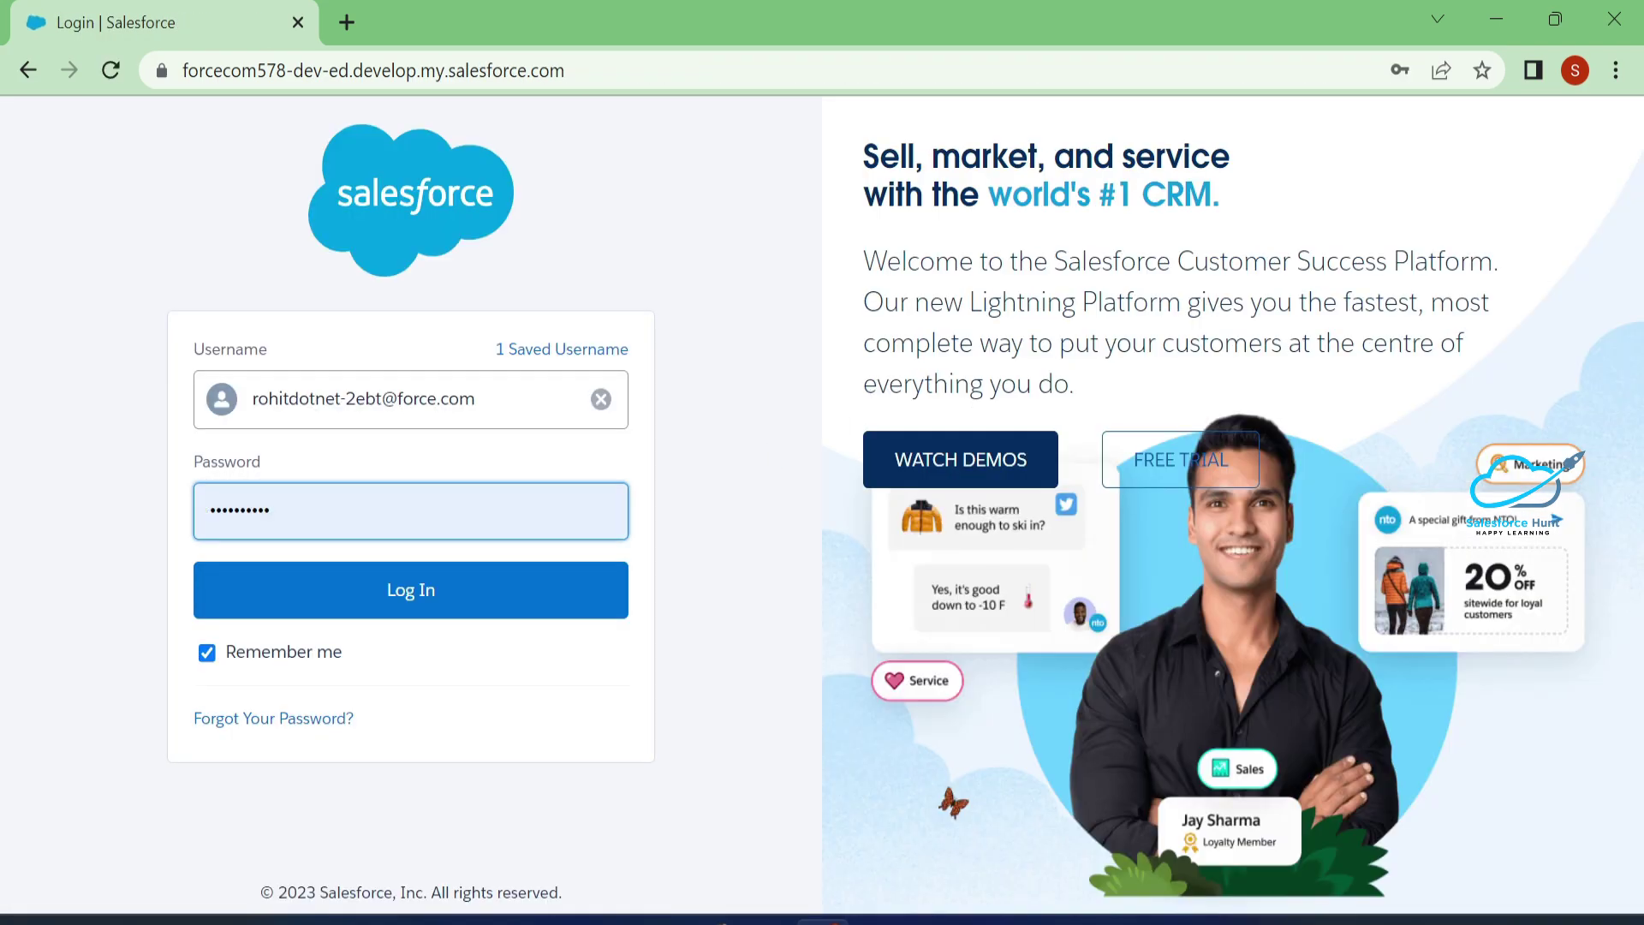
pyautogui.click(444, 610)
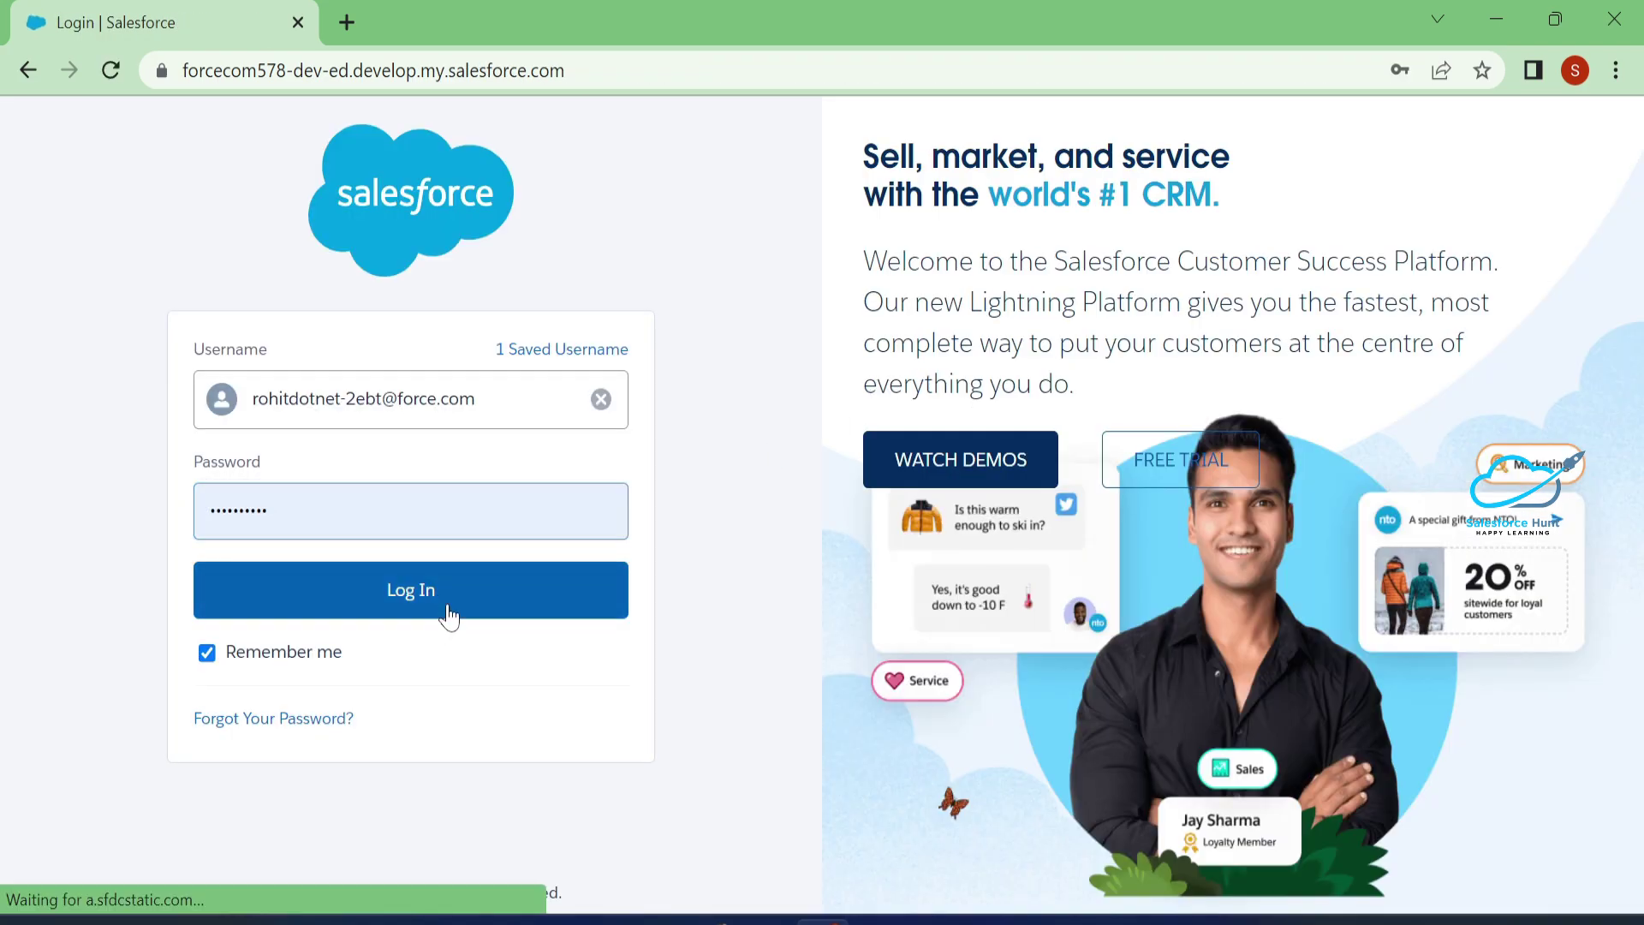